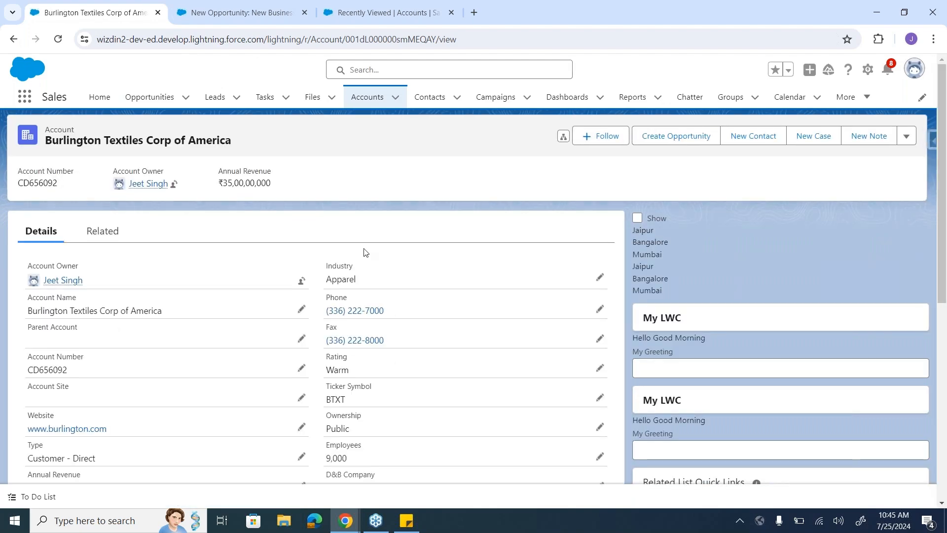
Step: Examine the details of the Burlington Textiles Corp of America account record
{"action": "scroll", "coordinate": [431, 264], "scroll_direction": "down", "scroll_amount": 2}
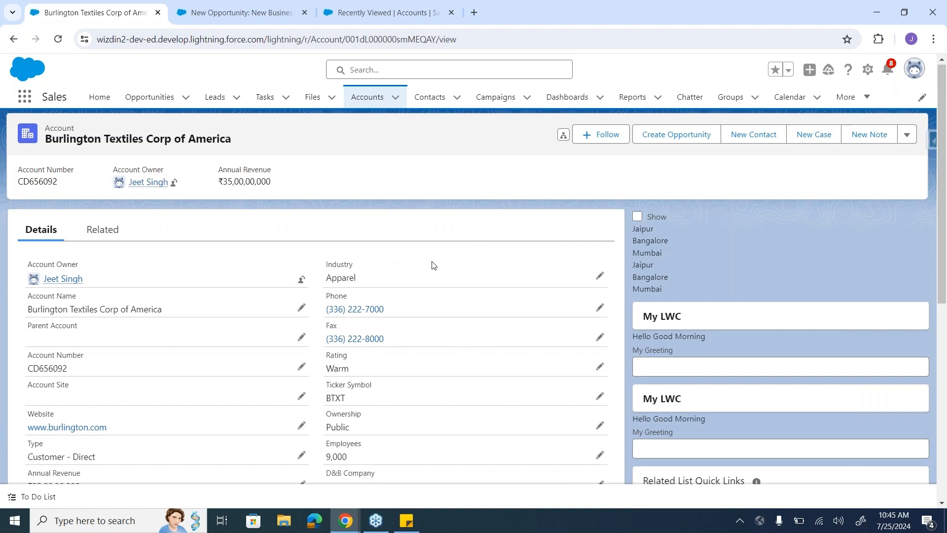
{"action": "scroll", "coordinate": [431, 265], "scroll_direction": "up", "scroll_amount": 2}
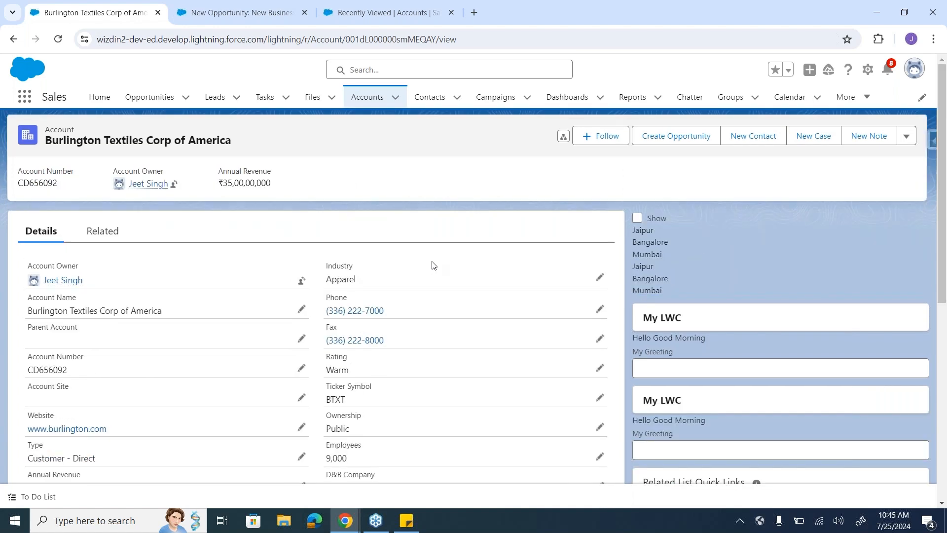
{"action": "scroll", "coordinate": [433, 265], "scroll_direction": "down", "scroll_amount": 5}
{"action": "scroll", "coordinate": [433, 265], "scroll_direction": "up", "scroll_amount": 6}
{"action": "scroll", "coordinate": [723, 298], "scroll_direction": "down", "scroll_amount": 7}
{"action": "scroll", "coordinate": [723, 298], "scroll_direction": "up", "scroll_amount": 4}
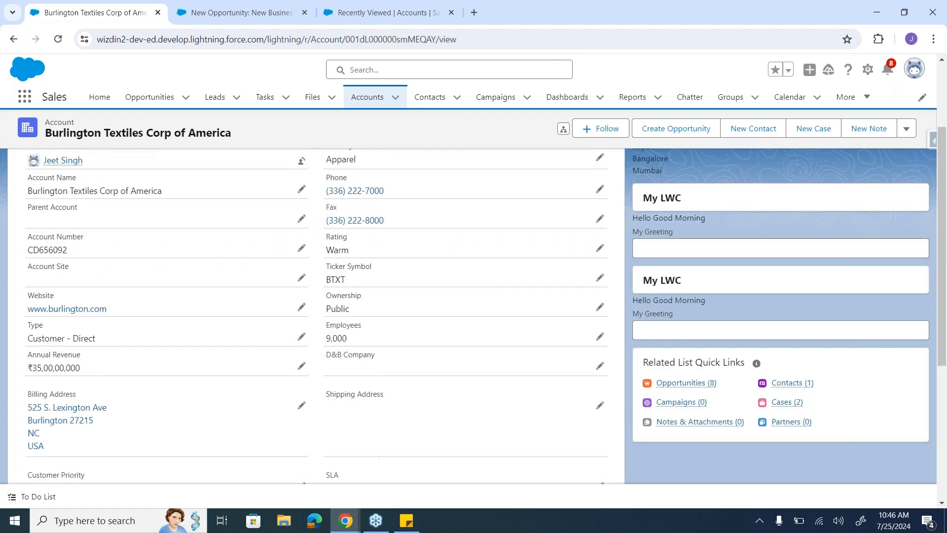
{"action": "scroll", "coordinate": [723, 298], "scroll_direction": "up", "scroll_amount": 3}
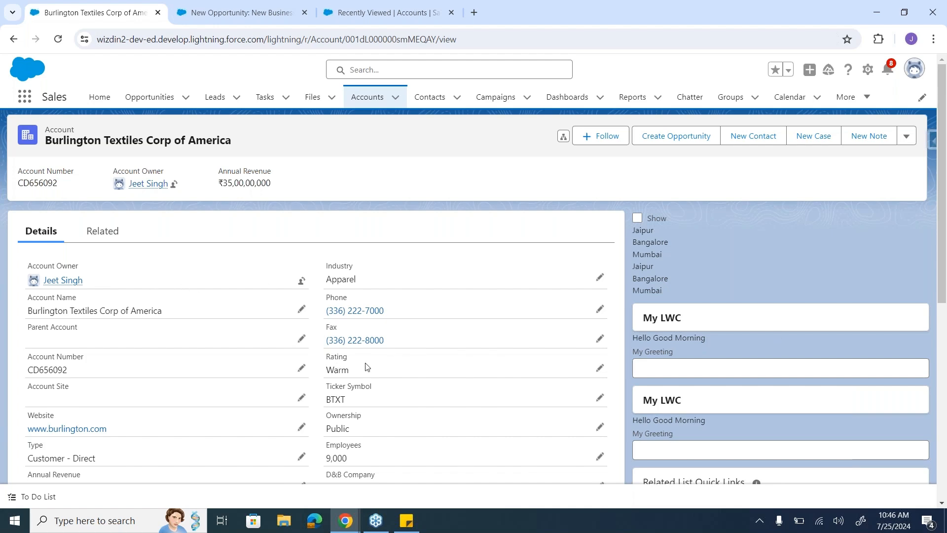
{"action": "scroll", "coordinate": [367, 367], "scroll_direction": "down", "scroll_amount": 2}
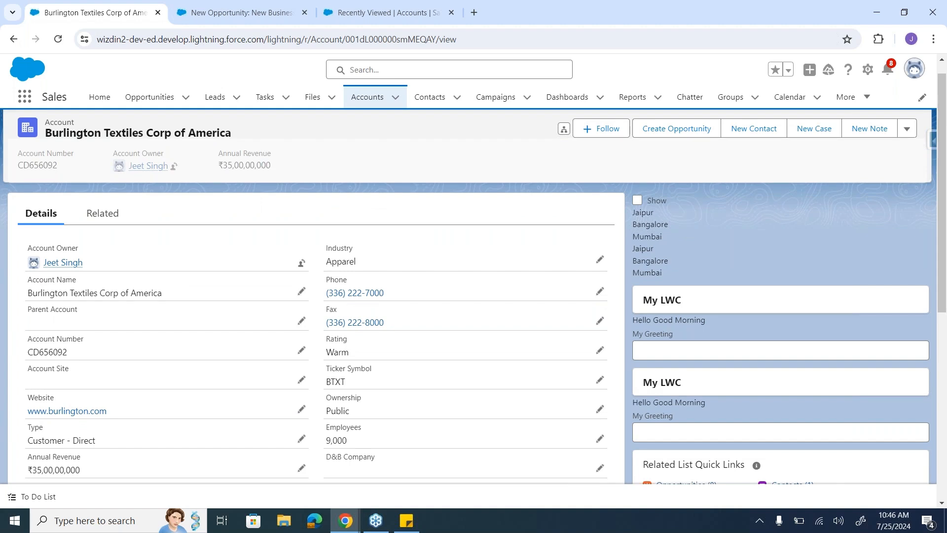
Step: Show the account's related records and look through its Opportunities and Contacts lists
{"action": "left_click", "coordinate": [97, 220]}
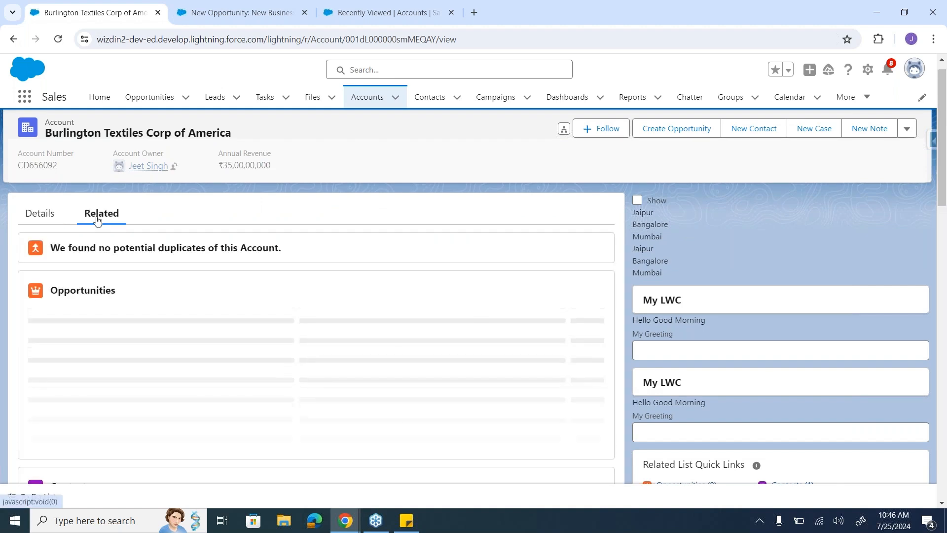
{"action": "scroll", "coordinate": [156, 286], "scroll_direction": "down", "scroll_amount": 1}
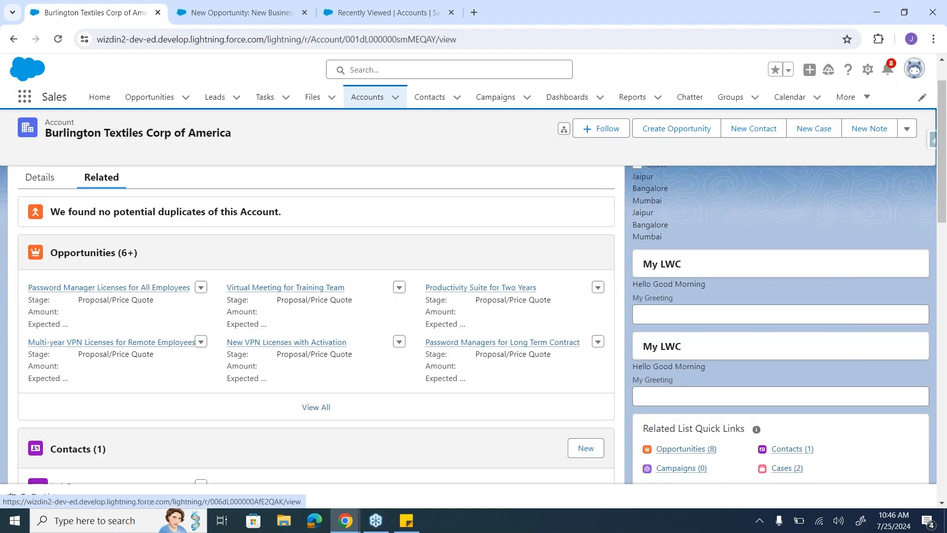
{"action": "scroll", "coordinate": [413, 300], "scroll_direction": "down", "scroll_amount": 2}
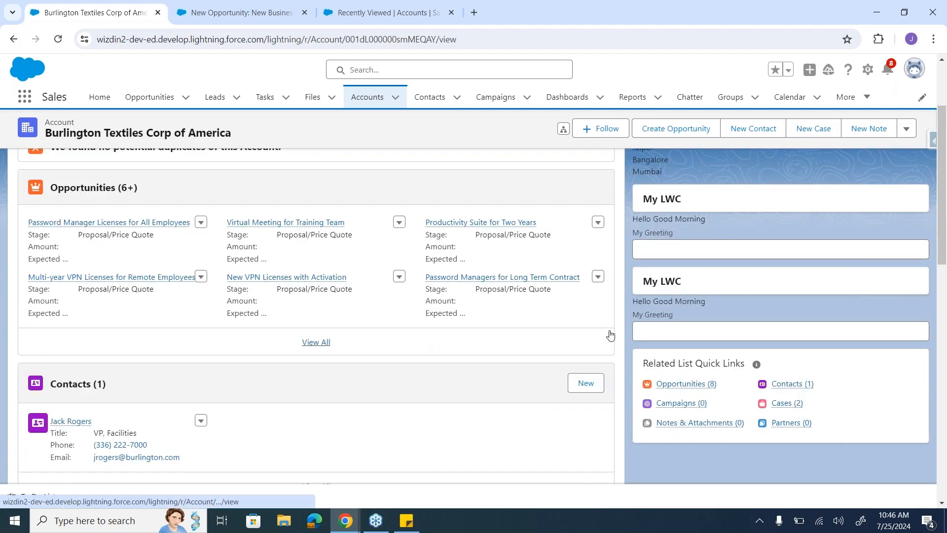
{"action": "scroll", "coordinate": [804, 273], "scroll_direction": "up", "scroll_amount": 3}
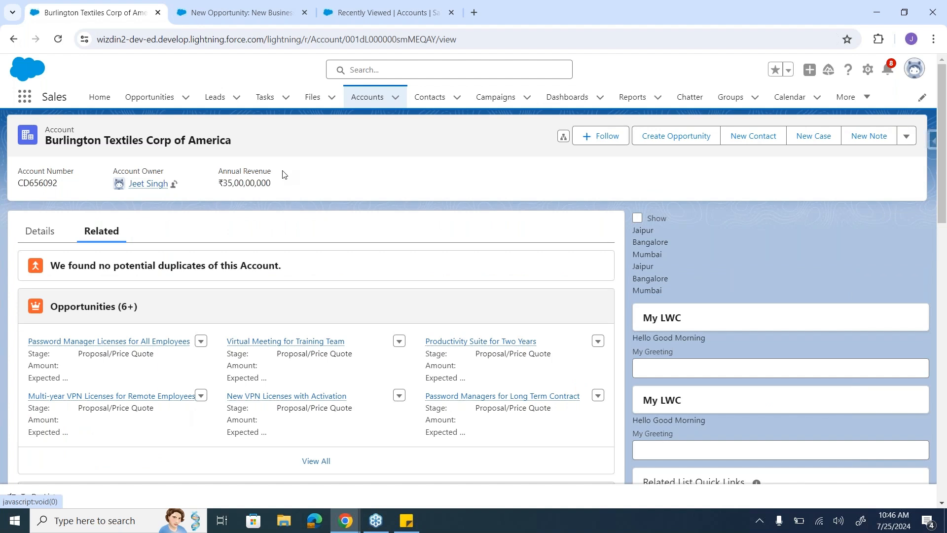
Step: Open the Burlington Textiles Weaving Plant Generator opportunity and review its details, related lists and stage history
{"action": "left_click", "coordinate": [156, 98]}
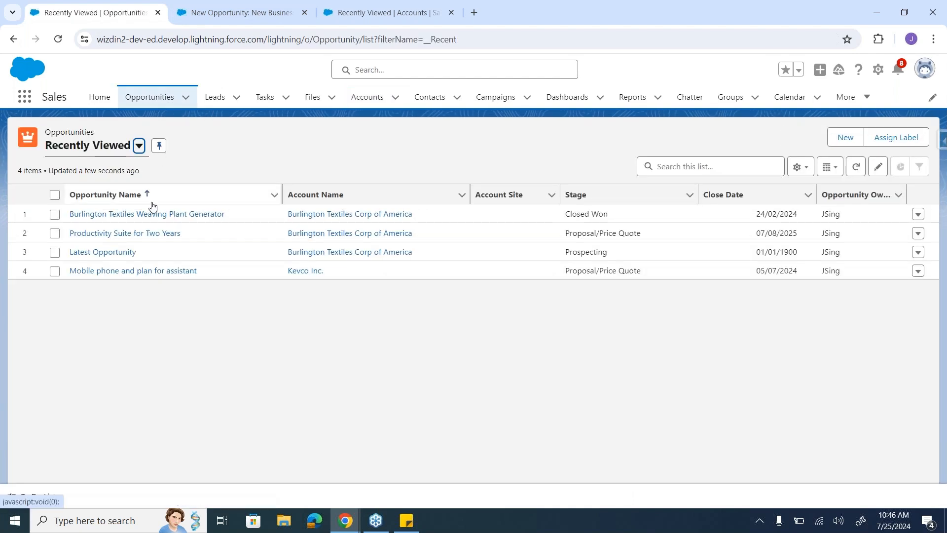
{"action": "left_click", "coordinate": [154, 213]}
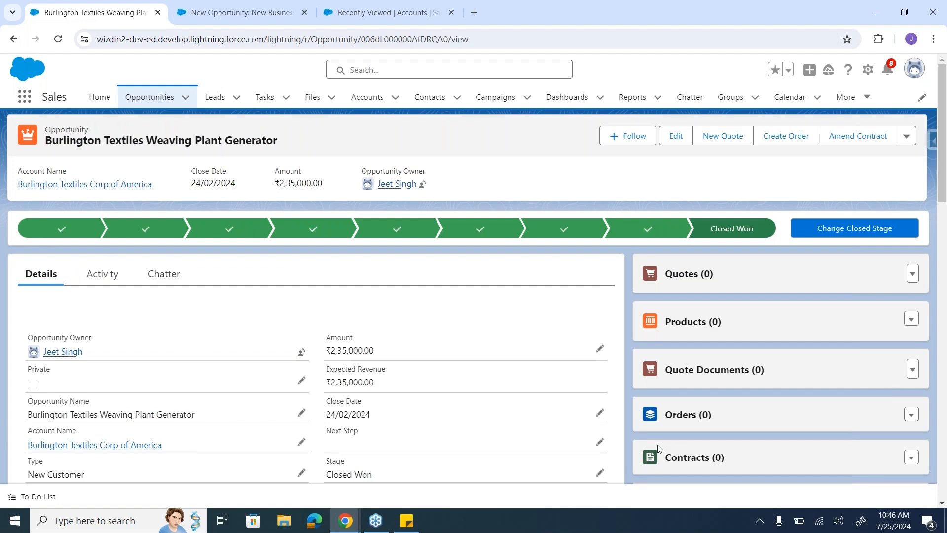
{"action": "scroll", "coordinate": [658, 447], "scroll_direction": "down", "scroll_amount": 12}
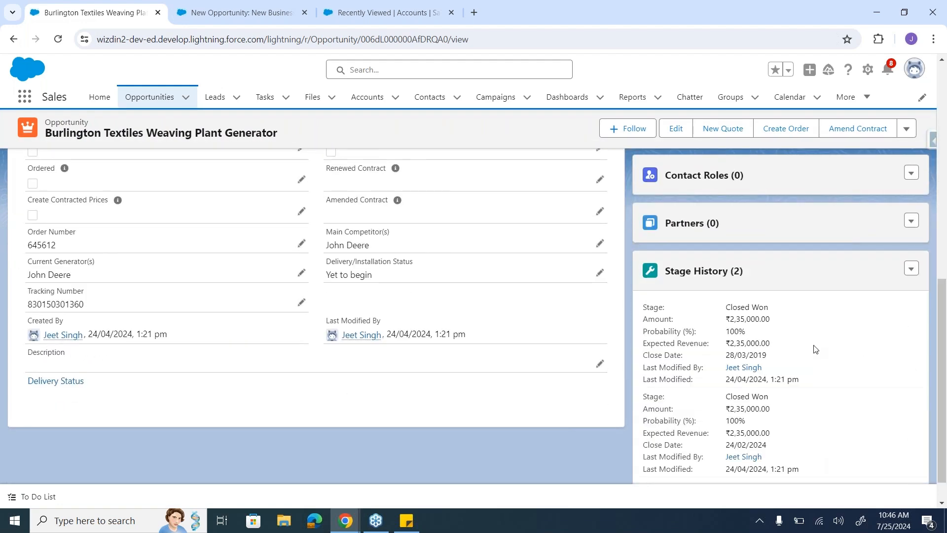
{"action": "scroll", "coordinate": [813, 345], "scroll_direction": "up", "scroll_amount": 12}
{"action": "scroll", "coordinate": [813, 345], "scroll_direction": "up", "scroll_amount": 1}
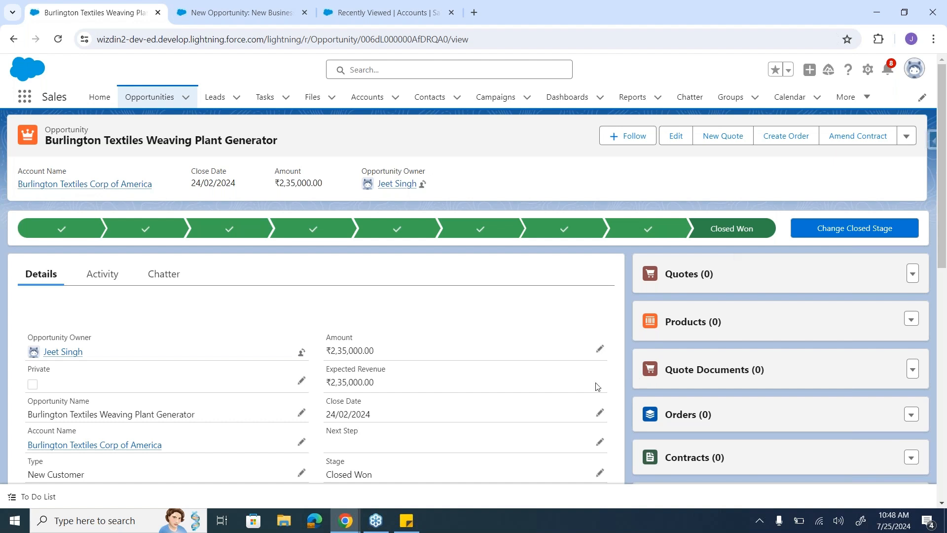
{"action": "scroll", "coordinate": [570, 359], "scroll_direction": "down", "scroll_amount": 2}
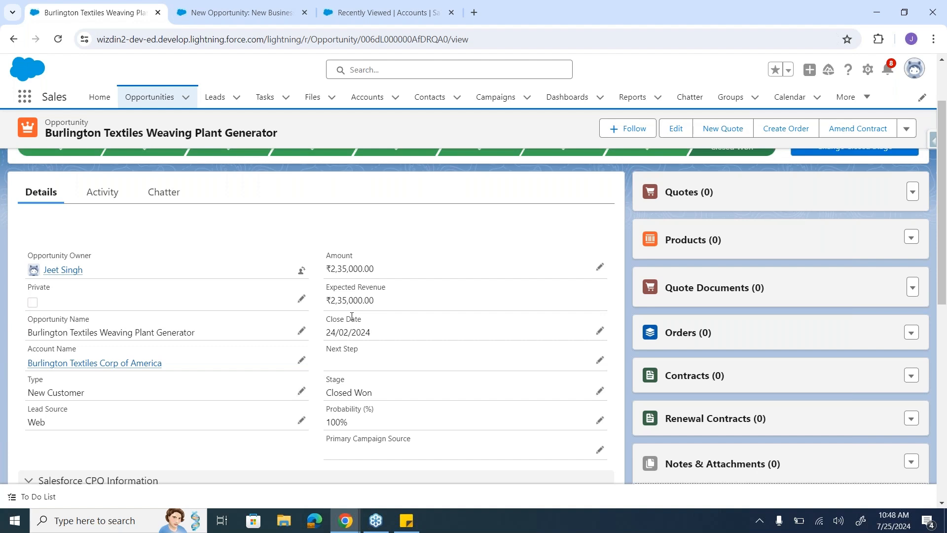
{"action": "scroll", "coordinate": [351, 317], "scroll_direction": "up", "scroll_amount": 2}
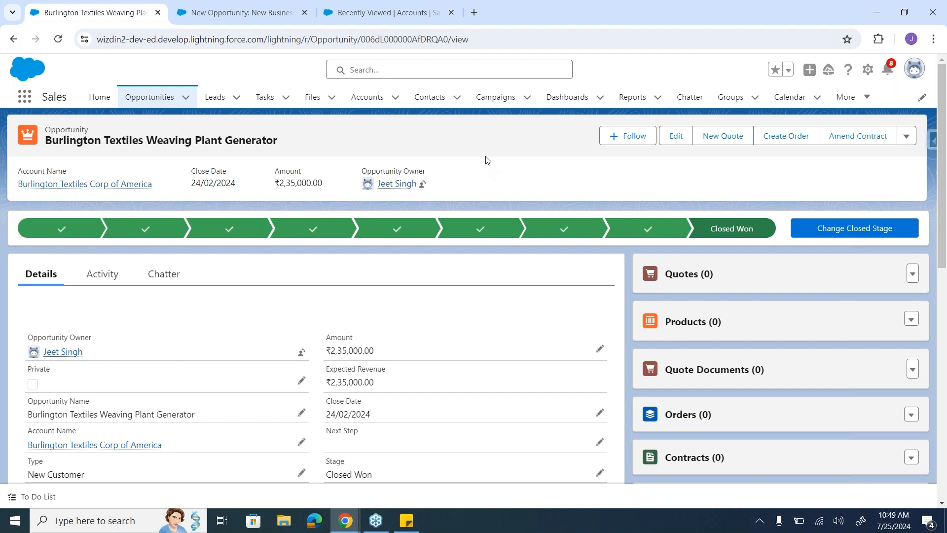
Step: Go to Setup, search for "app buil" and open the Lightning App Builder page list
{"action": "left_click", "coordinate": [867, 71]}
{"action": "left_click", "coordinate": [834, 101]}
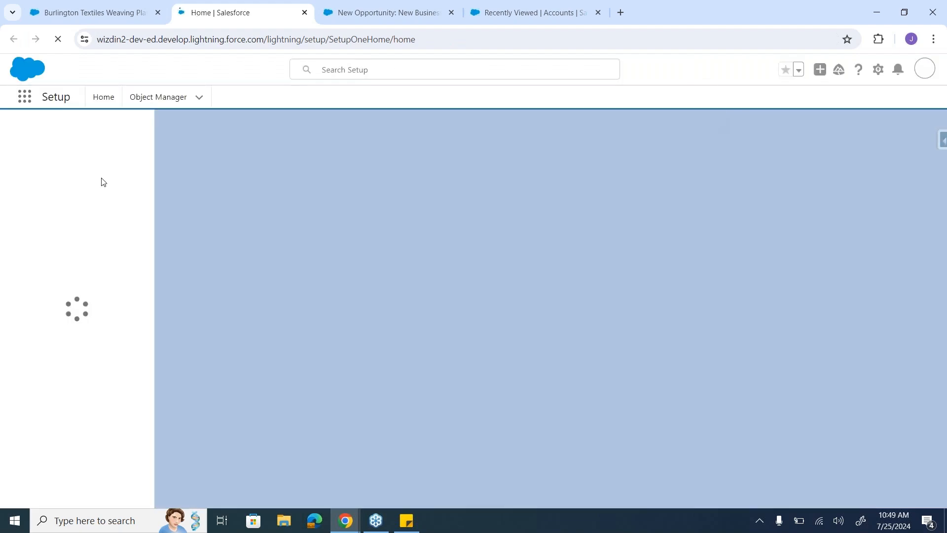
{"action": "left_click", "coordinate": [91, 132]}
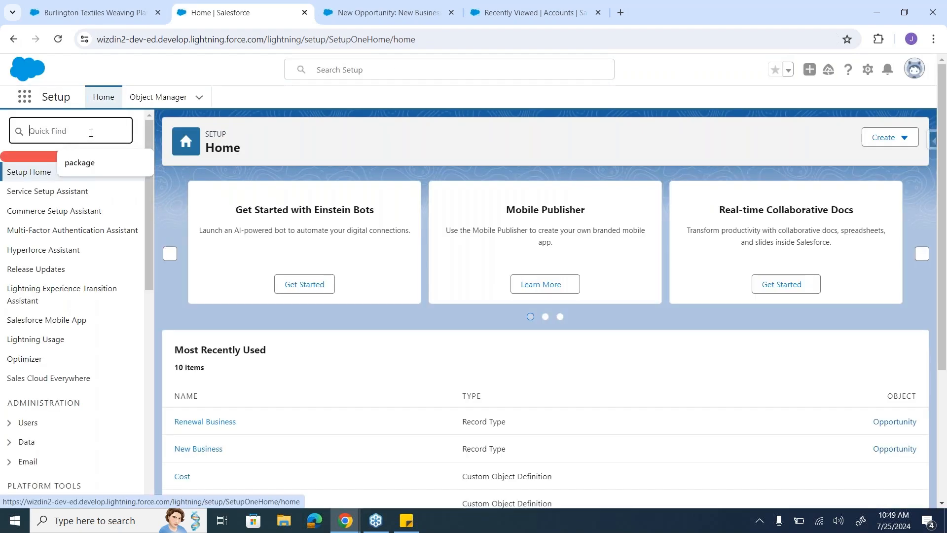
{"action": "type", "text": "app buil"}
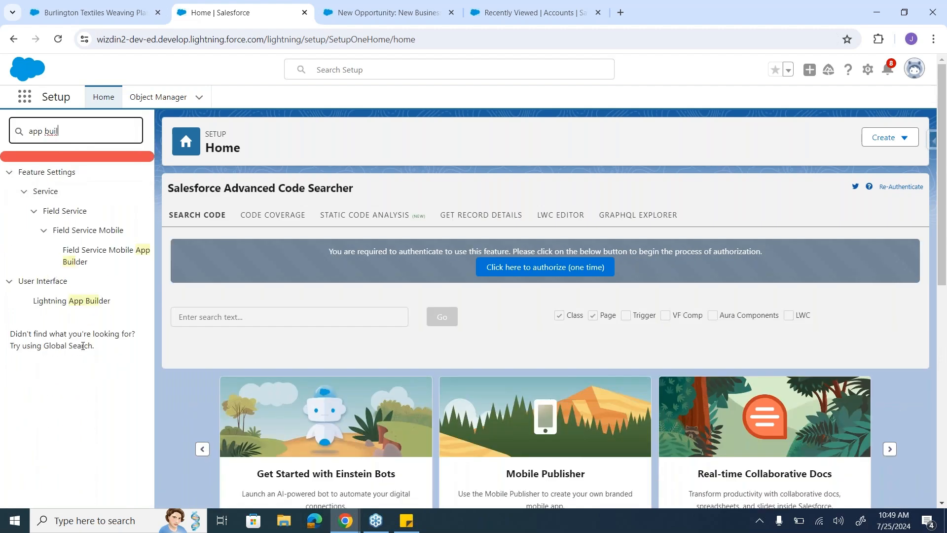
{"action": "left_click", "coordinate": [76, 307]}
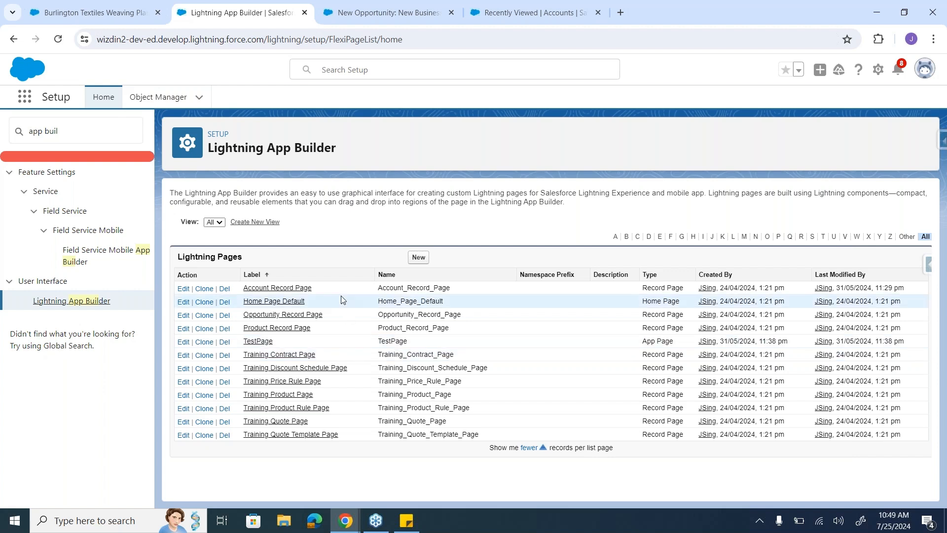
{"action": "left_click_drag", "start_coordinate": [253, 261], "coordinate": [178, 261]}
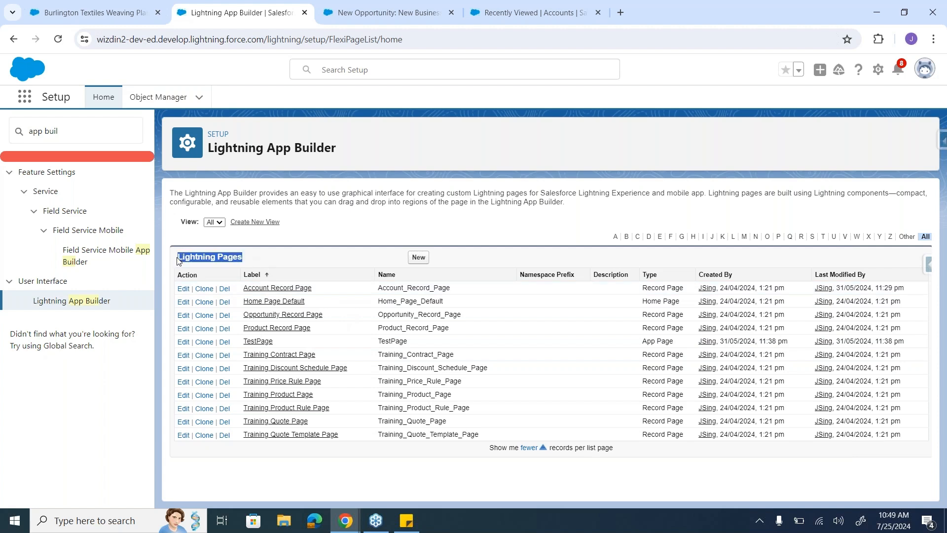
{"action": "left_click", "coordinate": [268, 260]}
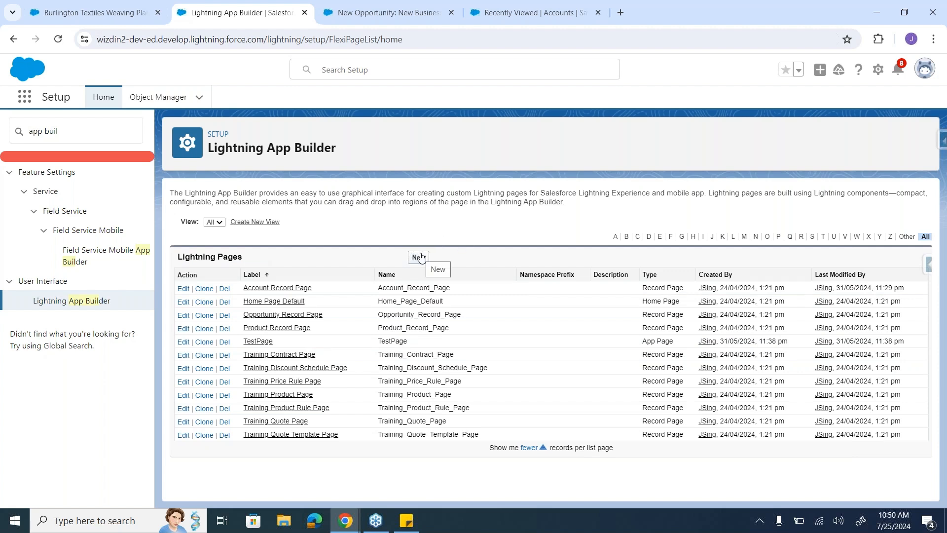
{"action": "left_click", "coordinate": [122, 7]}
{"action": "left_click", "coordinate": [250, 6]}
{"action": "left_click", "coordinate": [417, 258]}
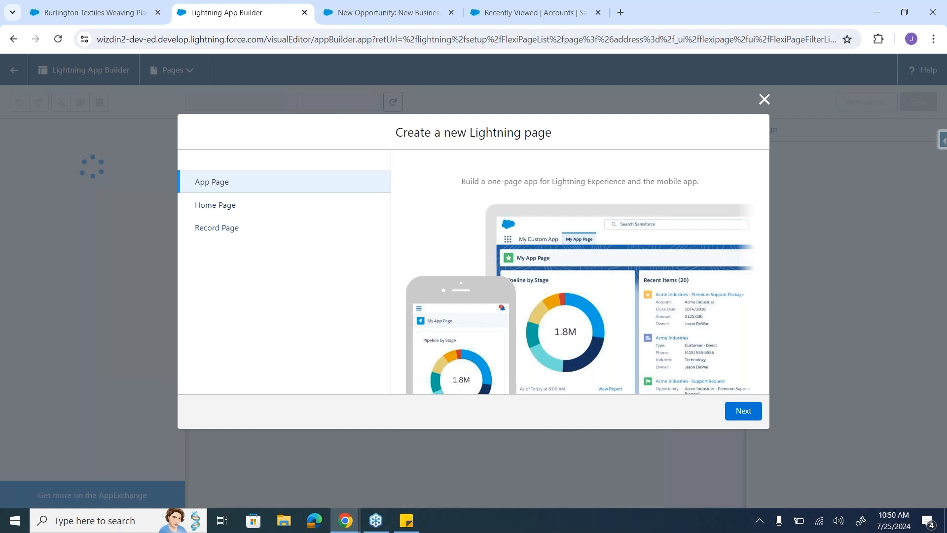
{"action": "left_click", "coordinate": [764, 100]}
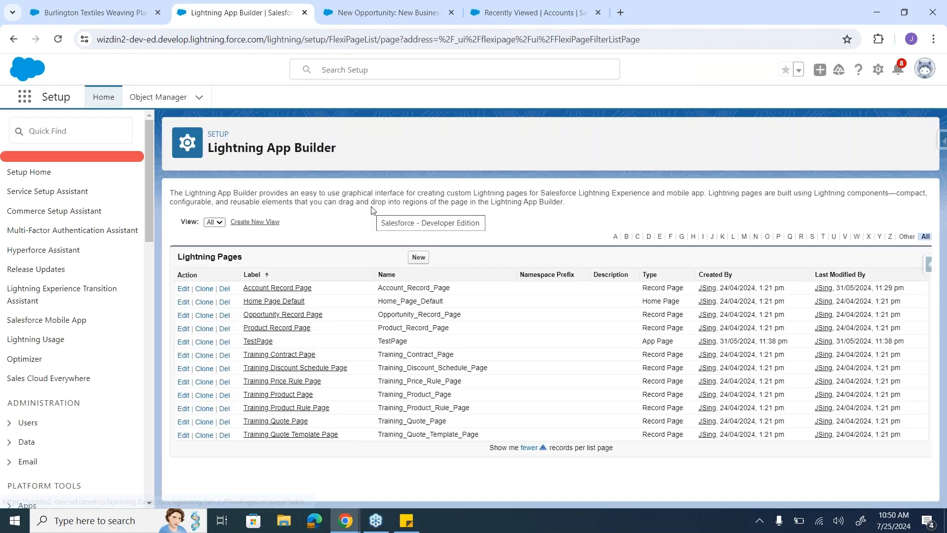
{"action": "left_click_drag", "start_coordinate": [217, 149], "coordinate": [310, 150]}
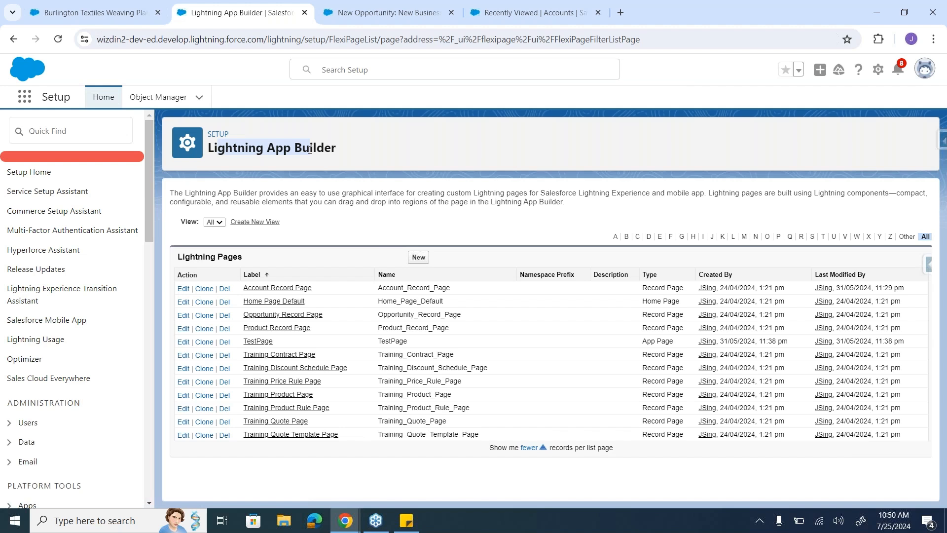
Step: Start a new Lightning page with the Record Page type and compare it with the open opportunity record
{"action": "left_click", "coordinate": [419, 258]}
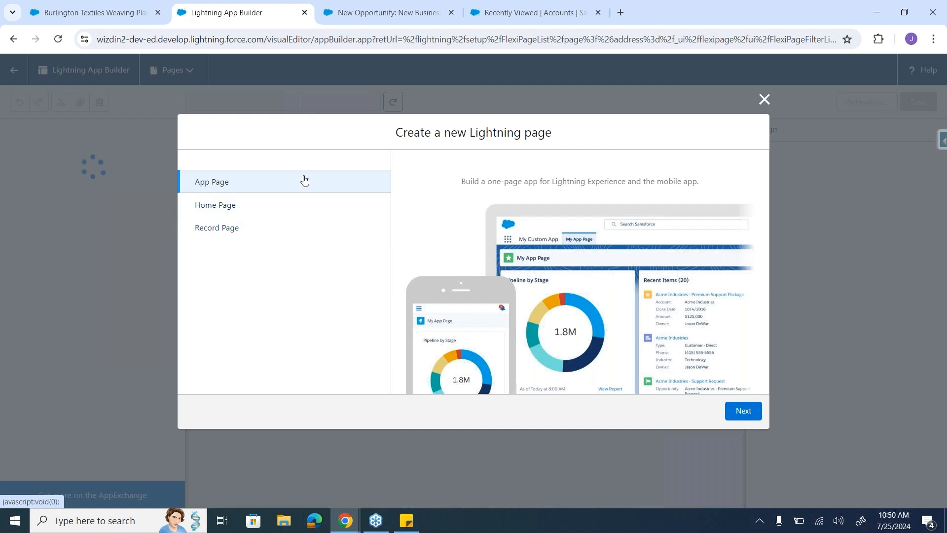
{"action": "left_click", "coordinate": [290, 231]}
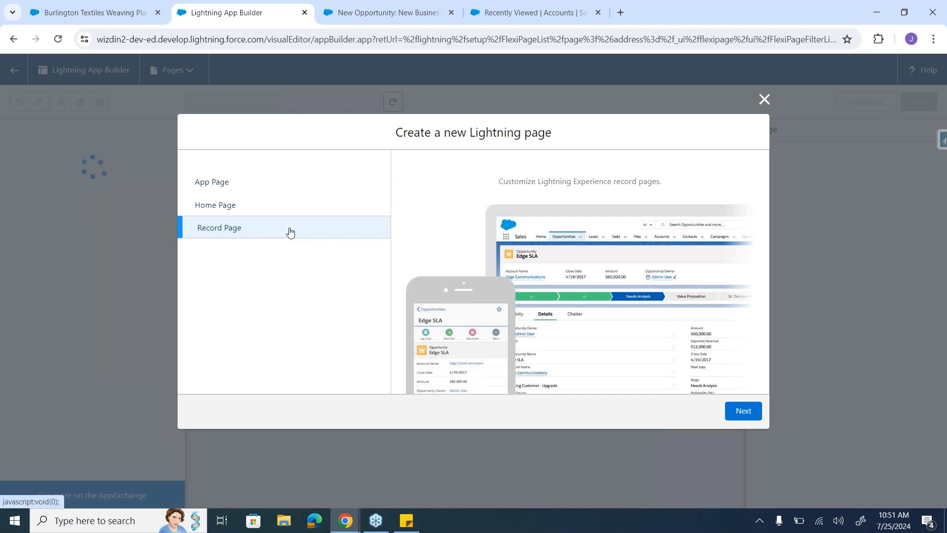
{"action": "left_click", "coordinate": [135, 5]}
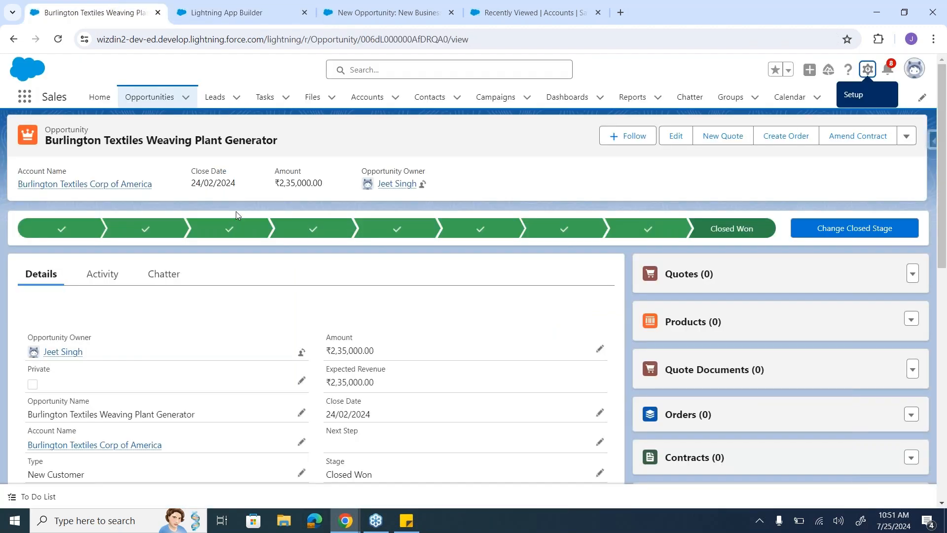
{"action": "scroll", "coordinate": [543, 335], "scroll_direction": "down", "scroll_amount": 15}
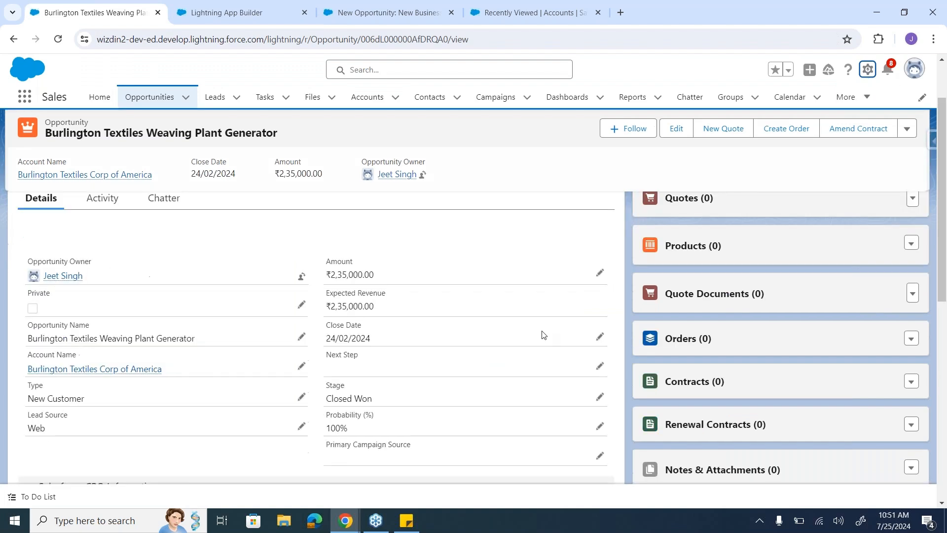
{"action": "scroll", "coordinate": [543, 335], "scroll_direction": "up", "scroll_amount": 15}
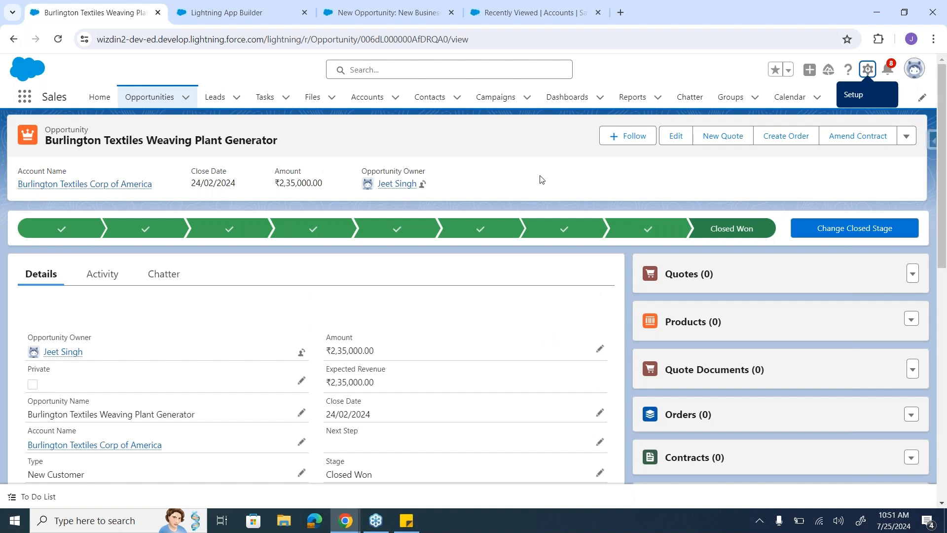
{"action": "left_click", "coordinate": [236, 14]}
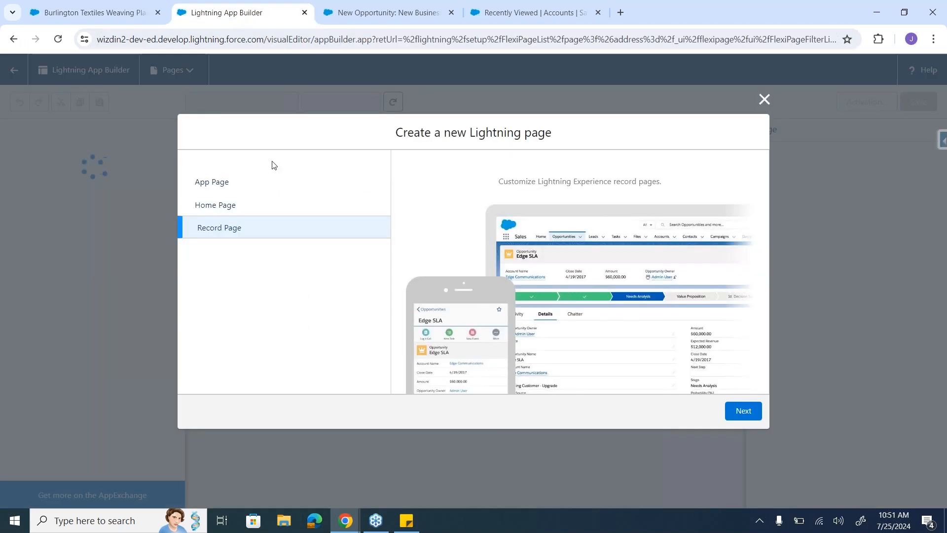
Step: Preview the Home Page type for the new Lightning page and compare it with the Sales app's Home page
{"action": "left_click", "coordinate": [253, 209]}
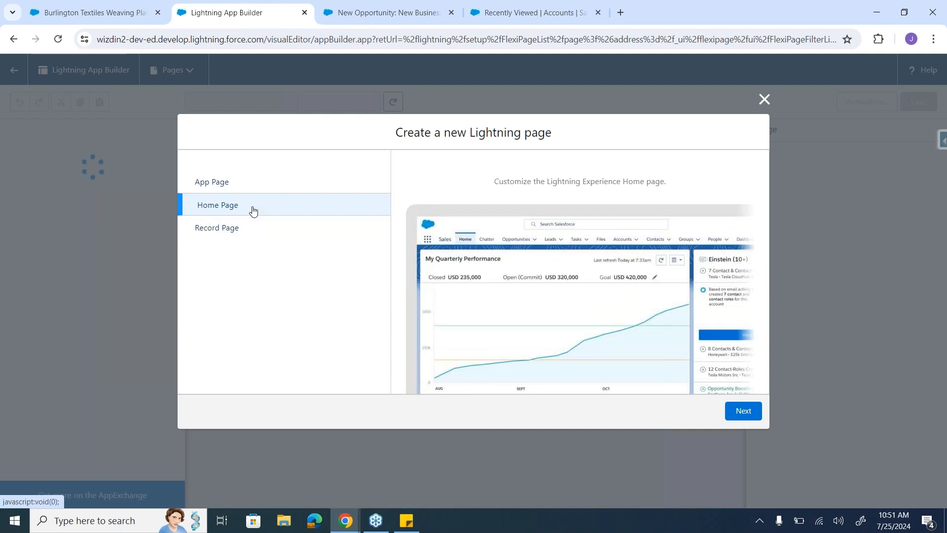
{"action": "left_click", "coordinate": [101, 15]}
{"action": "left_click", "coordinate": [98, 103]}
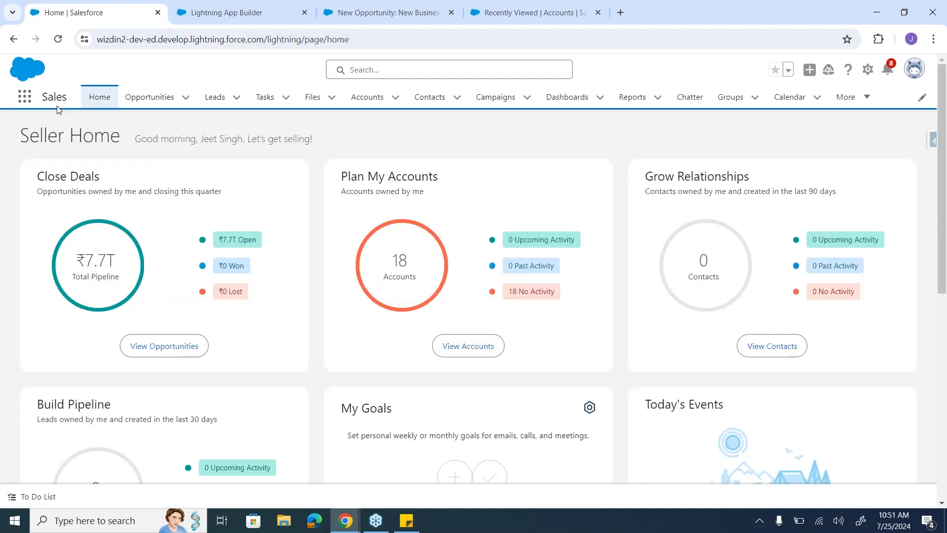
{"action": "scroll", "coordinate": [563, 356], "scroll_direction": "down", "scroll_amount": 3}
{"action": "scroll", "coordinate": [253, 129], "scroll_direction": "up", "scroll_amount": 3}
Step: Return to the new Lightning page setup and select App Page as its type
{"action": "left_click", "coordinate": [218, 5]}
{"action": "left_click", "coordinate": [250, 186]}
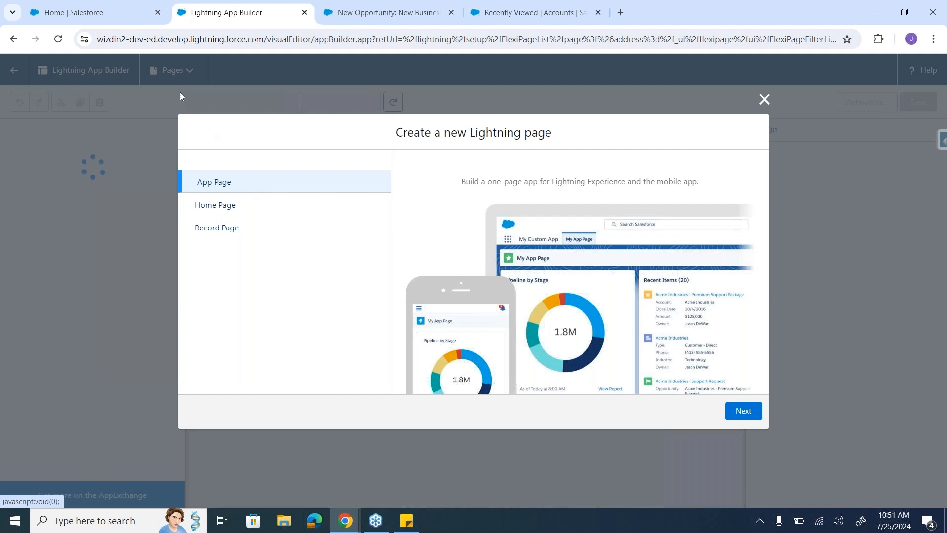
Step: Compare the Home Page and App Page types for the new Lightning page, checking against the Salesforce Home page
{"action": "left_click", "coordinate": [108, 13]}
{"action": "left_click", "coordinate": [239, 206]}
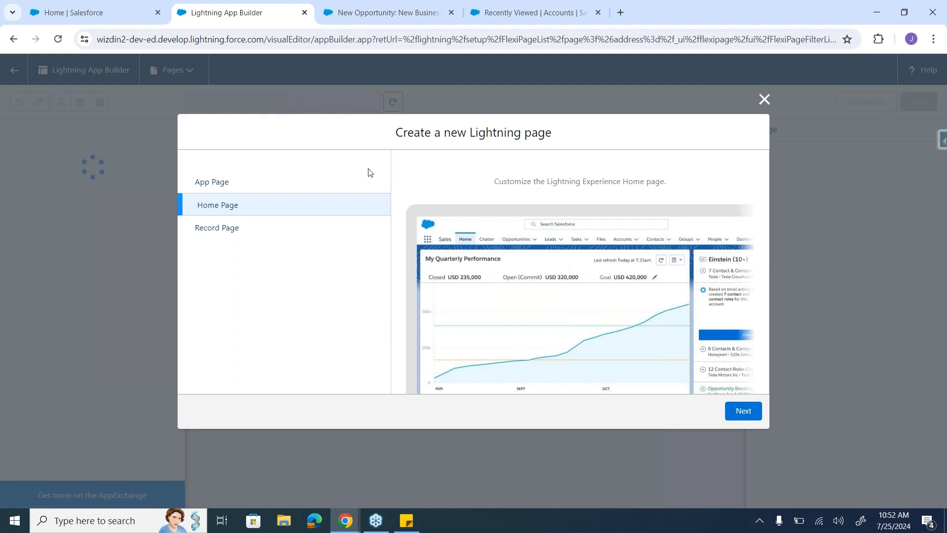
{"action": "left_click", "coordinate": [257, 188]}
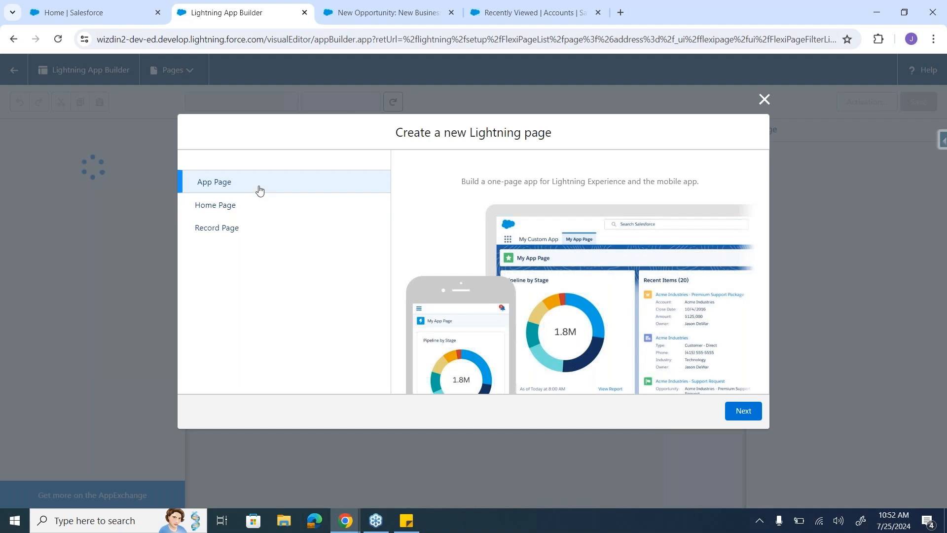
{"action": "left_click", "coordinate": [255, 204]}
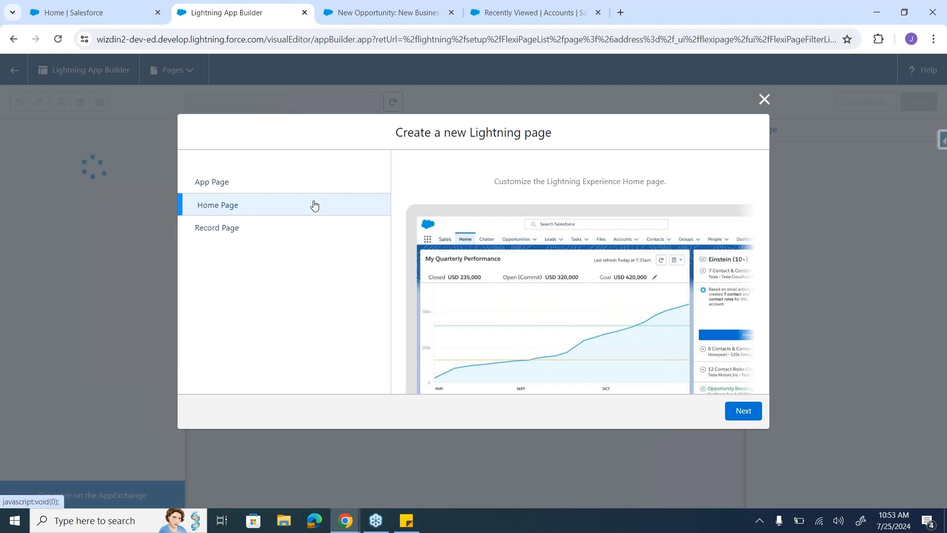
Step: Choose Record Page as the new Lightning page's type and label it New Business Opportunity
{"action": "left_click", "coordinate": [271, 228]}
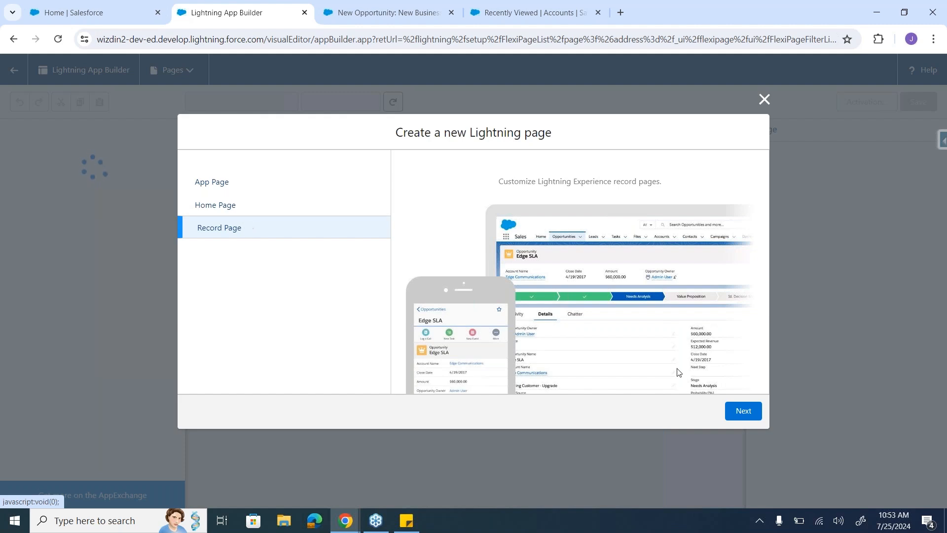
{"action": "left_click", "coordinate": [739, 413]}
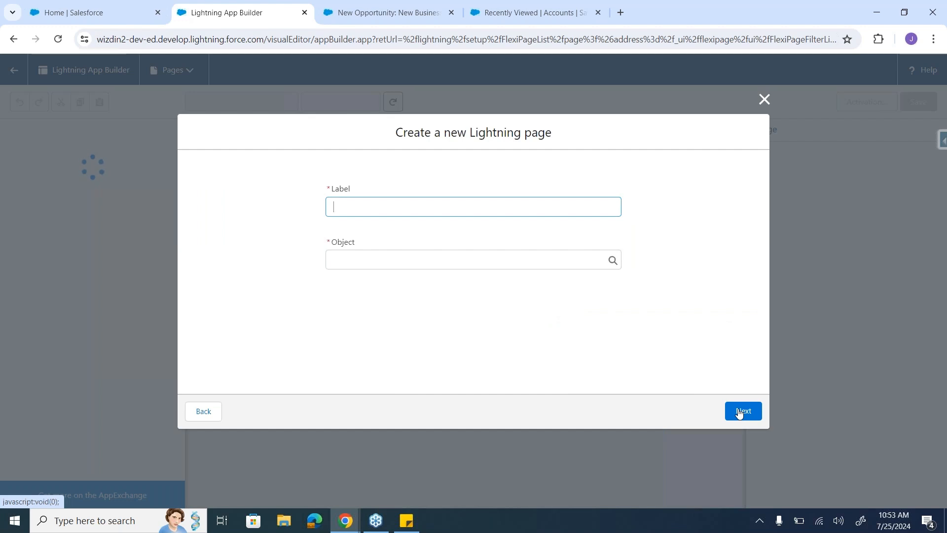
{"action": "type", "text": "O"}
{"action": "key", "text": "BackSpace"}
{"action": "type", "text": "New Business Opportunity"}
{"action": "key", "text": "Tab"}
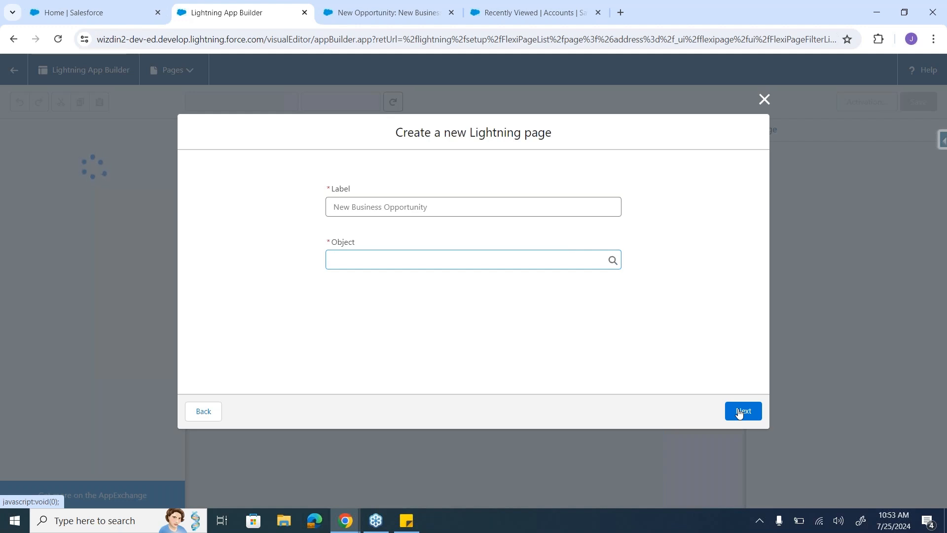
Step: Set Opportunity as the page's object and continue to the page template choice
{"action": "type", "text": "Oppo"}
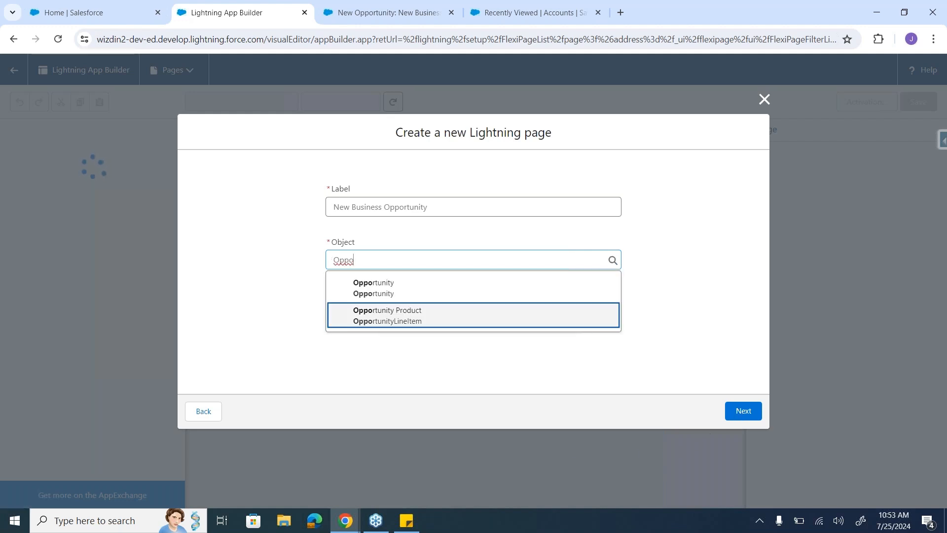
{"action": "left_click", "coordinate": [502, 298]}
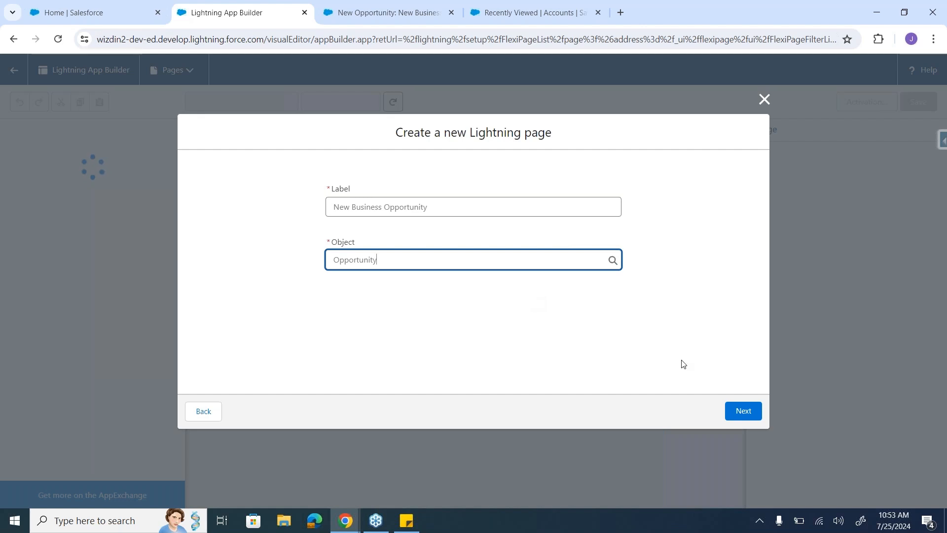
{"action": "left_click", "coordinate": [742, 416]}
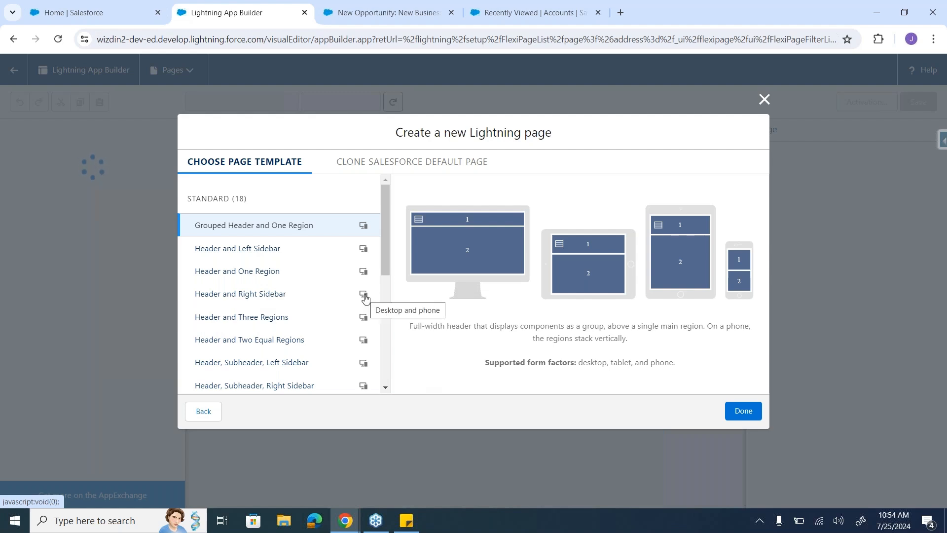
Step: Open the Burlington Textiles Weaving Plant Generator opportunity and examine how its header, details and related lists are arranged
{"action": "left_click_drag", "start_coordinate": [386, 258], "coordinate": [380, 223]}
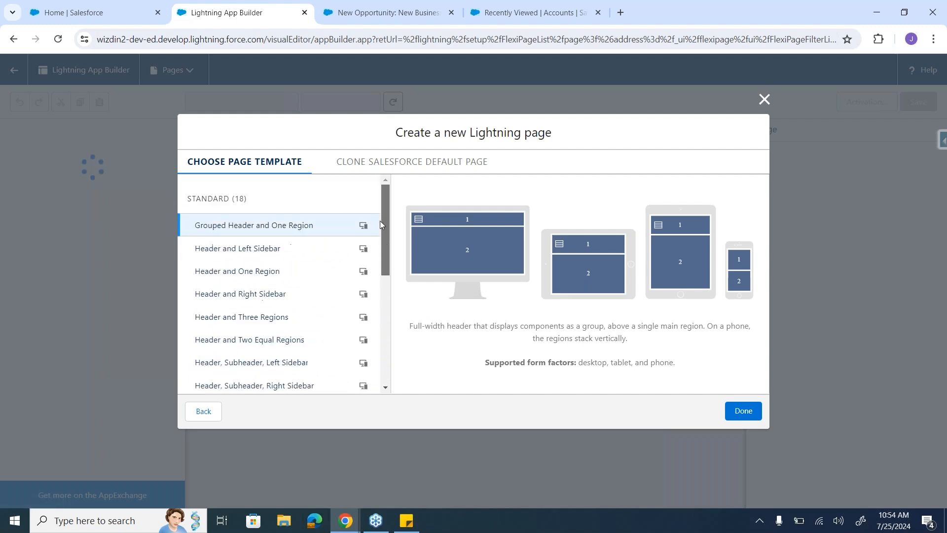
{"action": "left_click", "coordinate": [84, 10]}
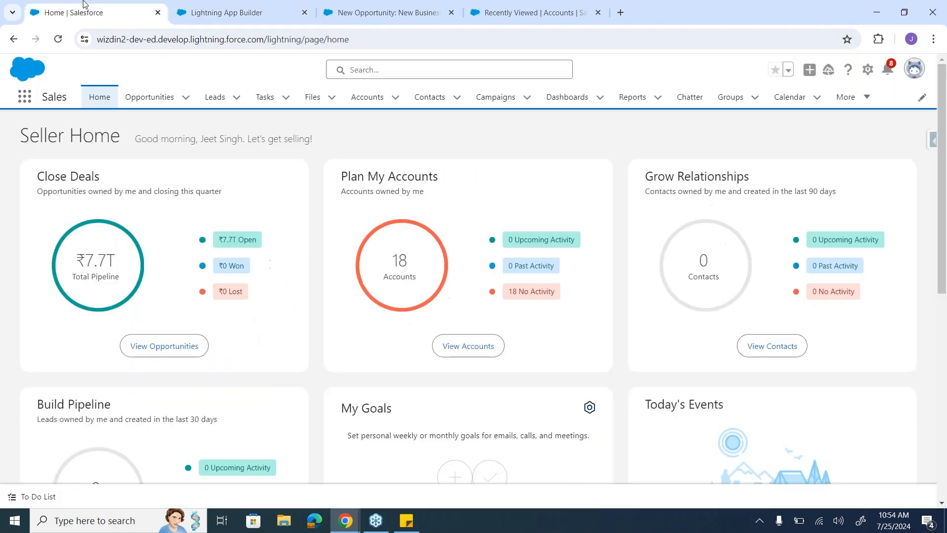
{"action": "left_click", "coordinate": [152, 97]}
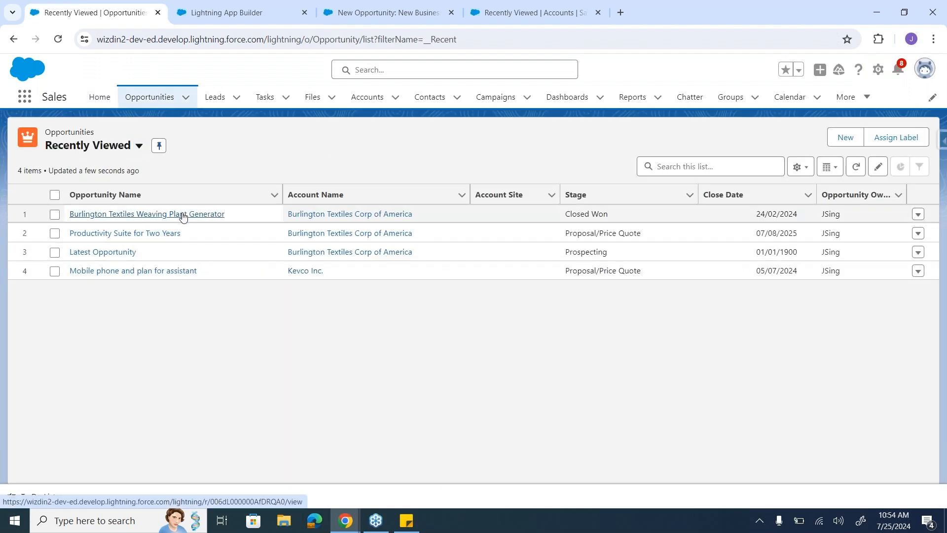
{"action": "left_click", "coordinate": [183, 215]}
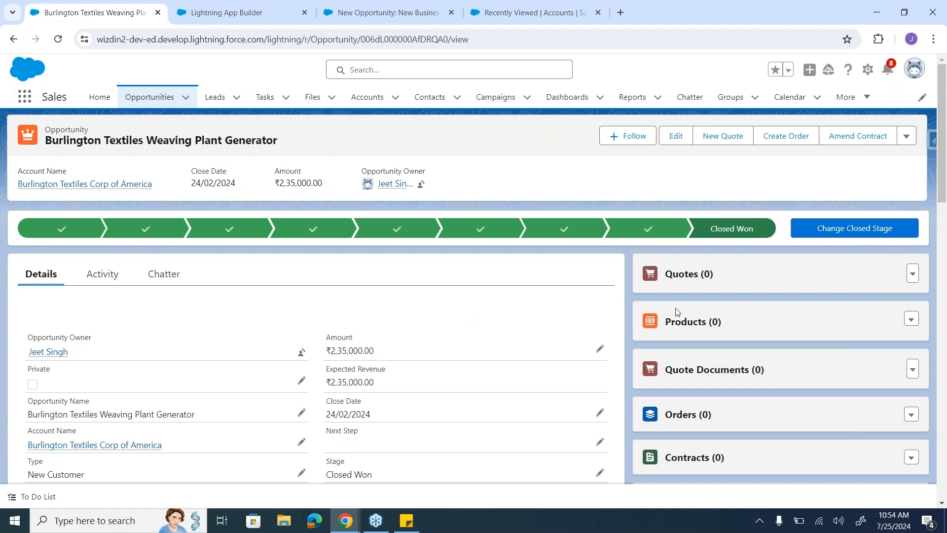
{"action": "scroll", "coordinate": [766, 311], "scroll_direction": "down", "scroll_amount": 3}
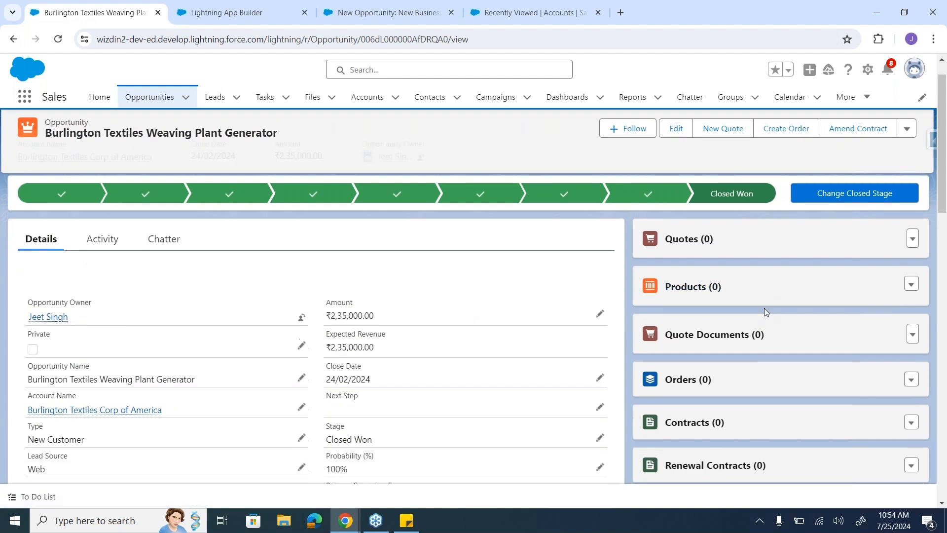
{"action": "scroll", "coordinate": [289, 317], "scroll_direction": "up", "scroll_amount": 3}
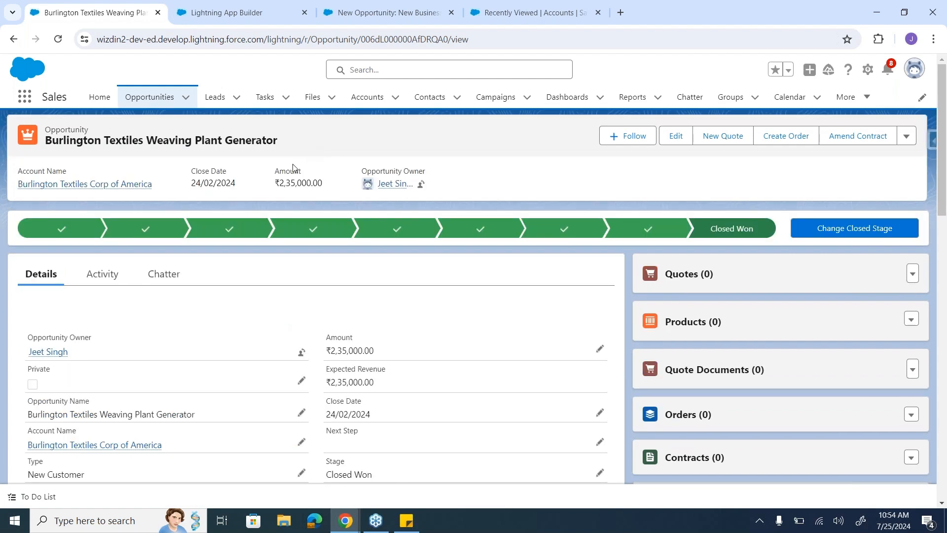
{"action": "scroll", "coordinate": [791, 462], "scroll_direction": "down", "scroll_amount": 3}
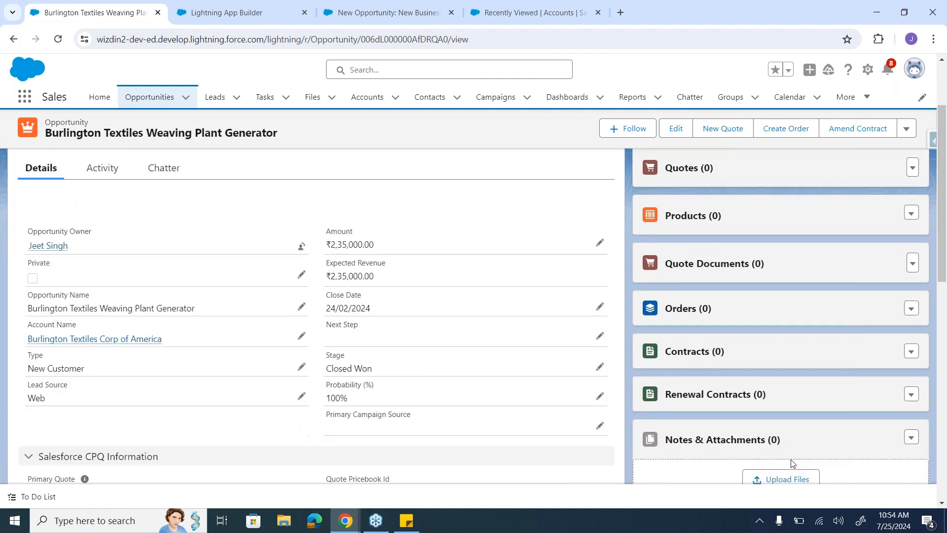
{"action": "scroll", "coordinate": [791, 463], "scroll_direction": "up", "scroll_amount": 3}
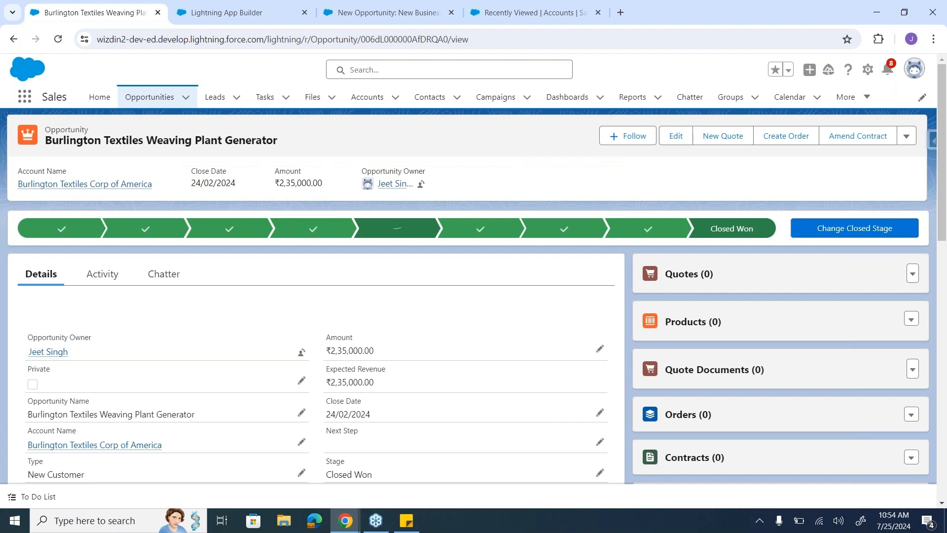
Step: Return to the new Lightning page setup, create the page with the Header and Right Sidebar template, and dismiss the walkthrough tip
{"action": "left_click", "coordinate": [232, 5]}
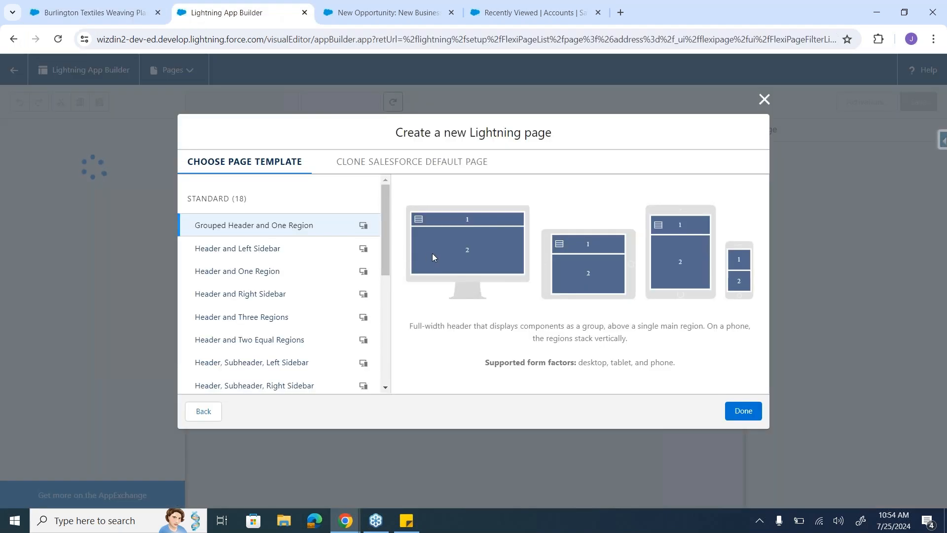
{"action": "left_click", "coordinate": [304, 250]}
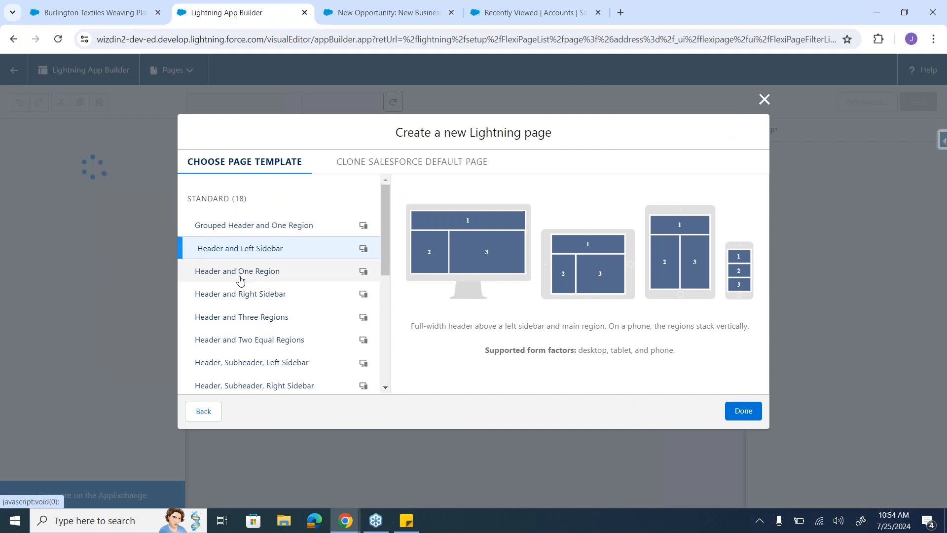
{"action": "left_click", "coordinate": [257, 302]}
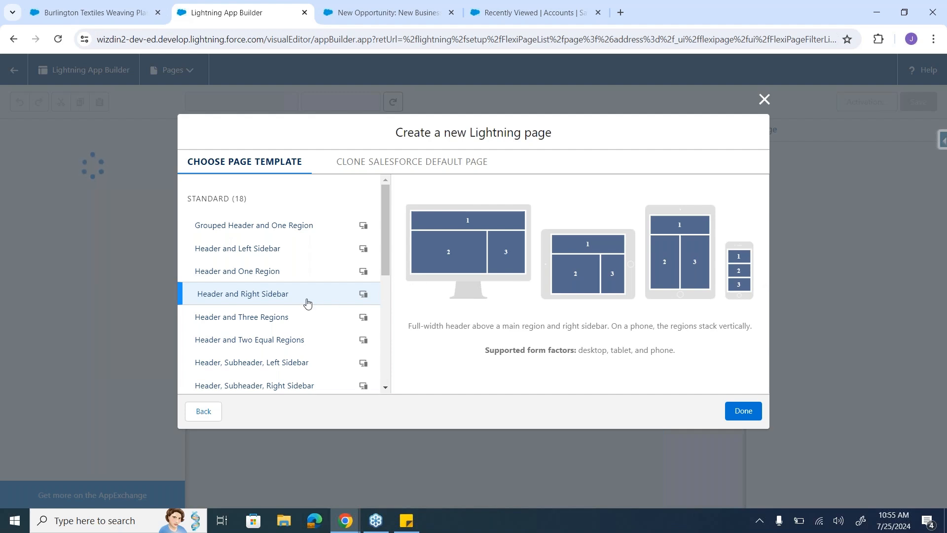
{"action": "scroll", "coordinate": [307, 303], "scroll_direction": "down", "scroll_amount": 3}
{"action": "scroll", "coordinate": [307, 303], "scroll_direction": "up", "scroll_amount": 3}
{"action": "left_click", "coordinate": [743, 411]}
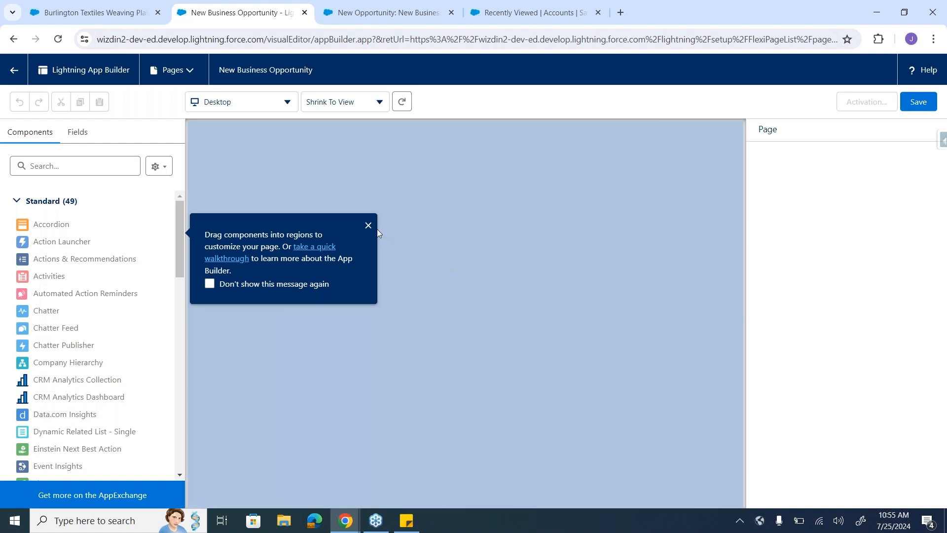
{"action": "left_click", "coordinate": [368, 225]}
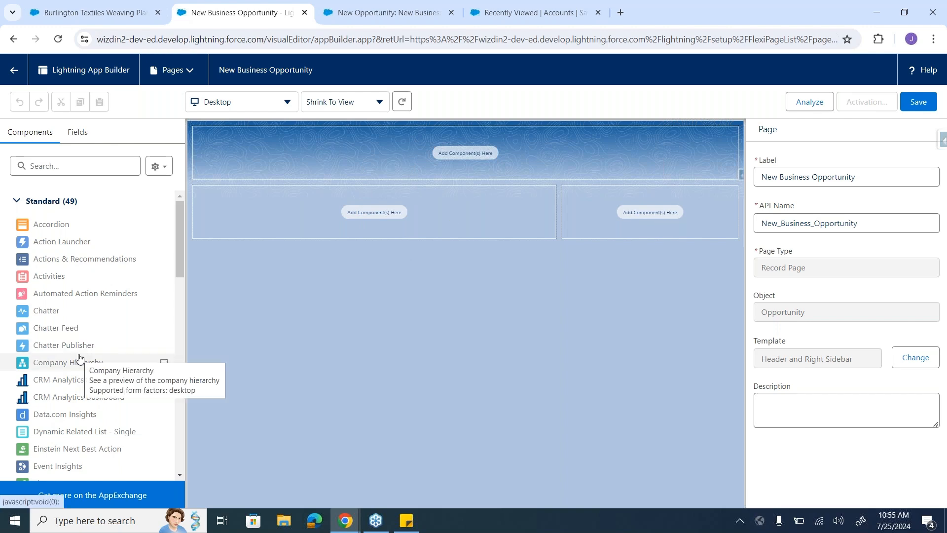
Step: Look through the standard and custom components available for the New Business Opportunity page
{"action": "scroll", "coordinate": [79, 358], "scroll_direction": "down", "scroll_amount": 2}
{"action": "scroll", "coordinate": [79, 357], "scroll_direction": "down", "scroll_amount": 4}
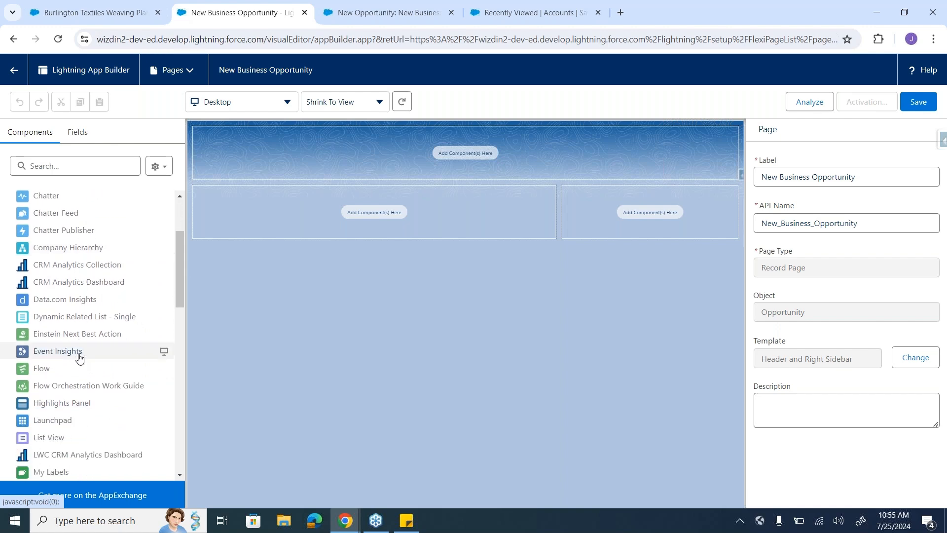
{"action": "scroll", "coordinate": [79, 358], "scroll_direction": "down", "scroll_amount": 3}
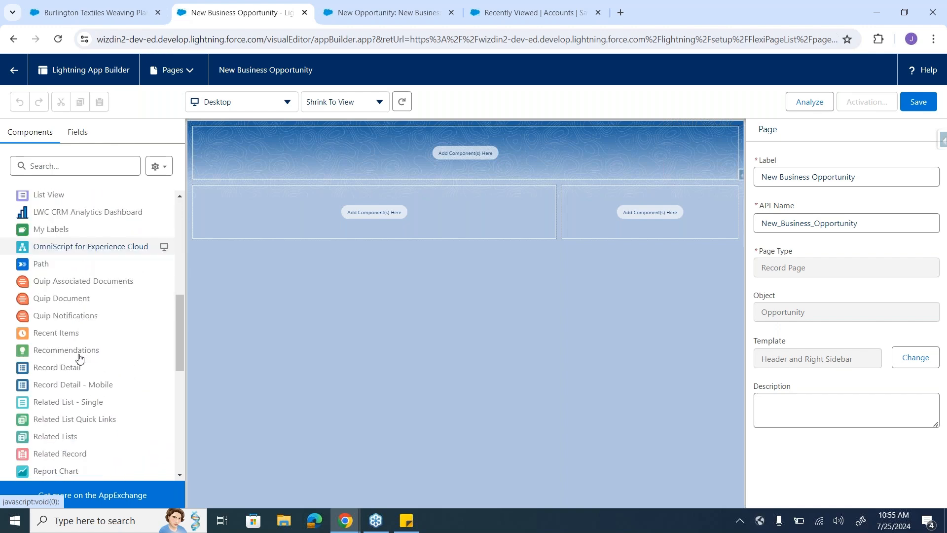
{"action": "scroll", "coordinate": [79, 358], "scroll_direction": "down", "scroll_amount": 4}
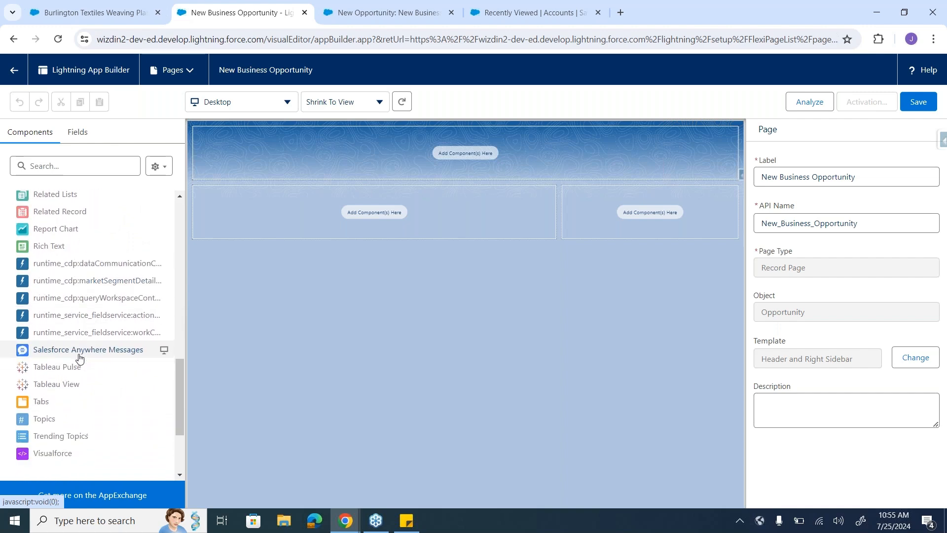
{"action": "scroll", "coordinate": [79, 358], "scroll_direction": "up", "scroll_amount": 5}
{"action": "scroll", "coordinate": [79, 358], "scroll_direction": "up", "scroll_amount": 7}
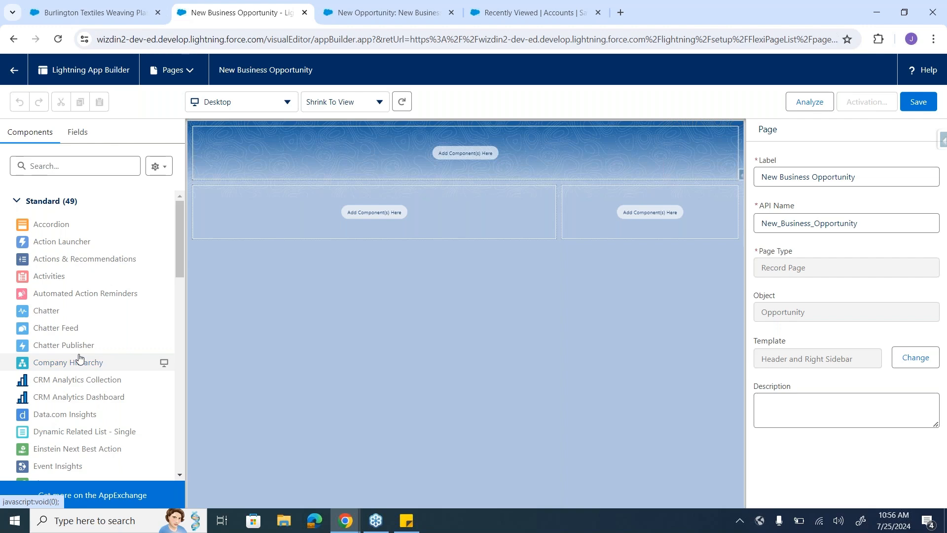
{"action": "scroll", "coordinate": [79, 358], "scroll_direction": "down", "scroll_amount": 13}
{"action": "scroll", "coordinate": [79, 358], "scroll_direction": "up", "scroll_amount": 2}
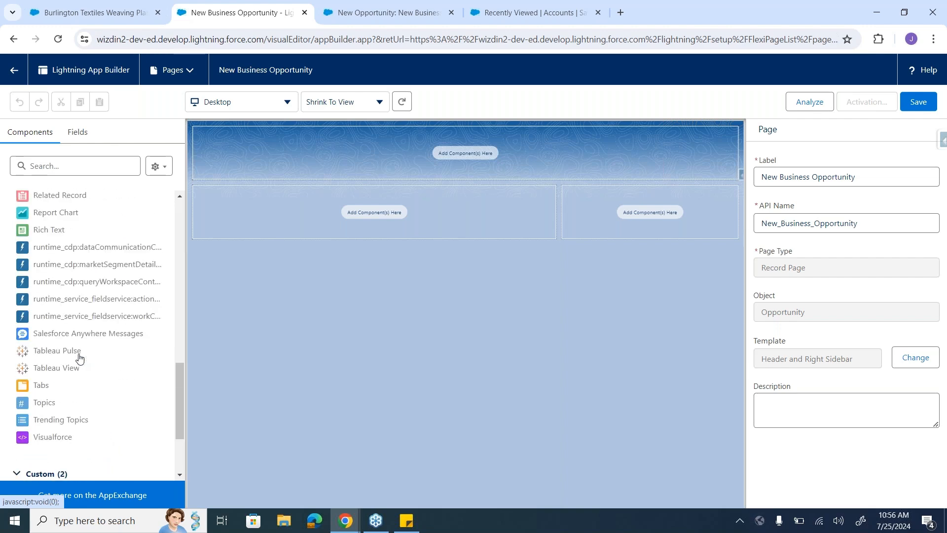
Step: Add the Record Detail component to the main region and the Highlights Panel to the header region
{"action": "scroll", "coordinate": [78, 358], "scroll_direction": "up", "scroll_amount": 3}
{"action": "scroll", "coordinate": [79, 358], "scroll_direction": "up", "scroll_amount": 2}
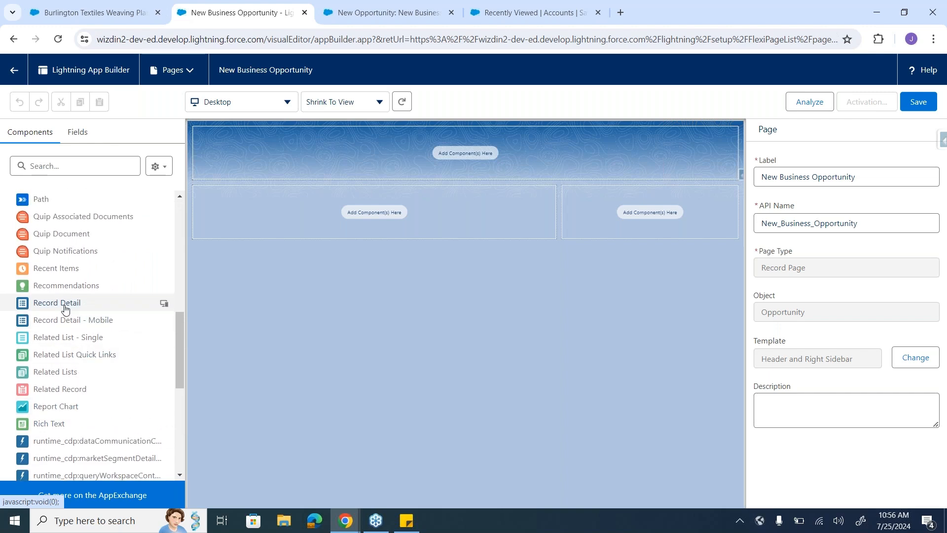
{"action": "left_click_drag", "start_coordinate": [64, 309], "coordinate": [309, 218]}
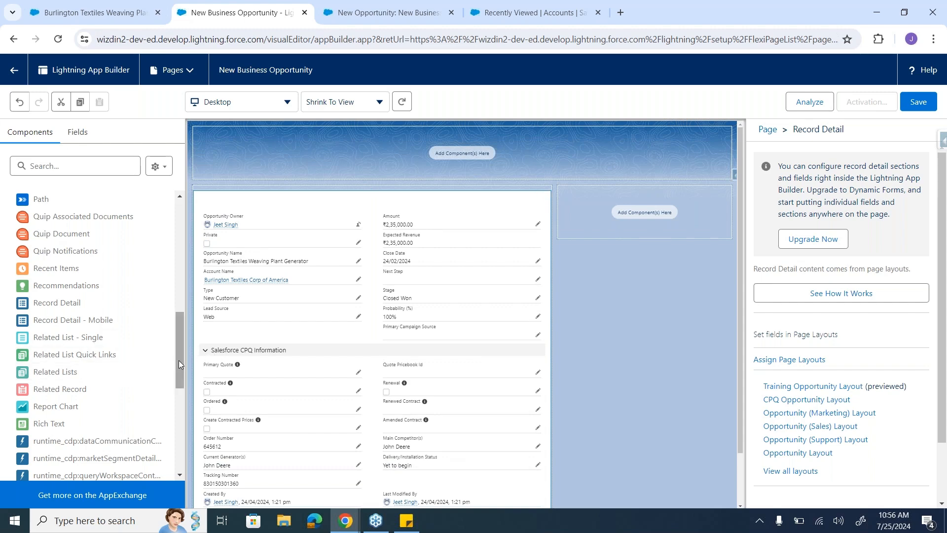
{"action": "left_click_drag", "start_coordinate": [179, 356], "coordinate": [177, 327]}
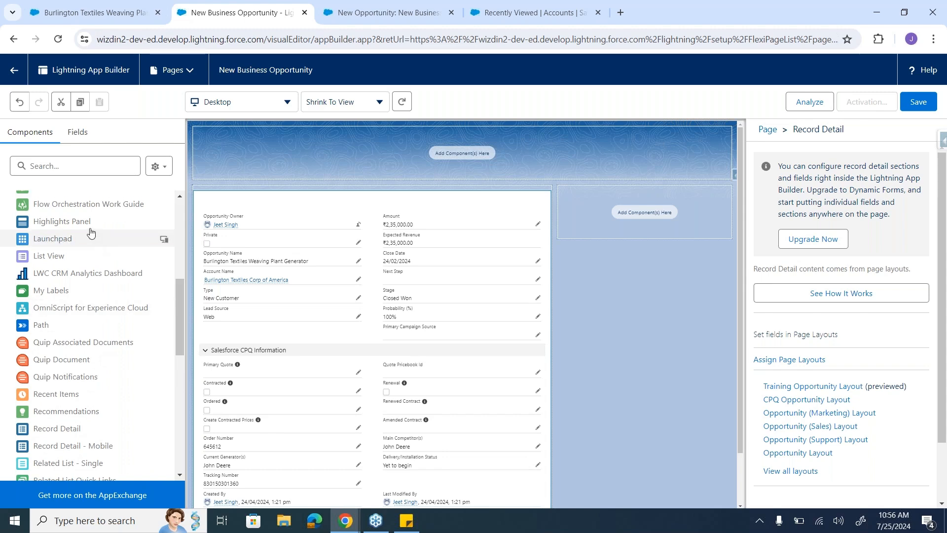
{"action": "left_click_drag", "start_coordinate": [89, 225], "coordinate": [276, 161]}
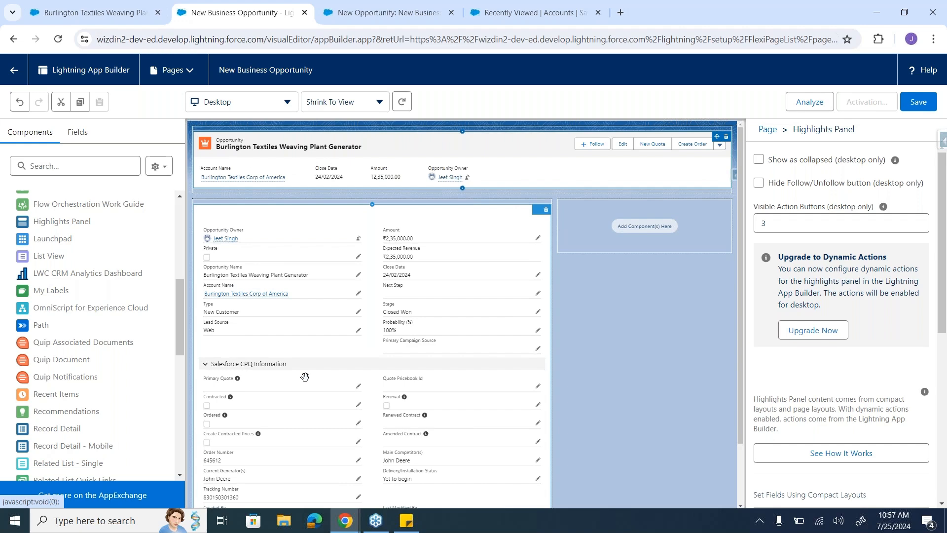
Step: Add the Related Lists component to the page's right sidebar region
{"action": "scroll", "coordinate": [123, 407], "scroll_direction": "down", "scroll_amount": 1}
{"action": "scroll", "coordinate": [123, 407], "scroll_direction": "down", "scroll_amount": 2}
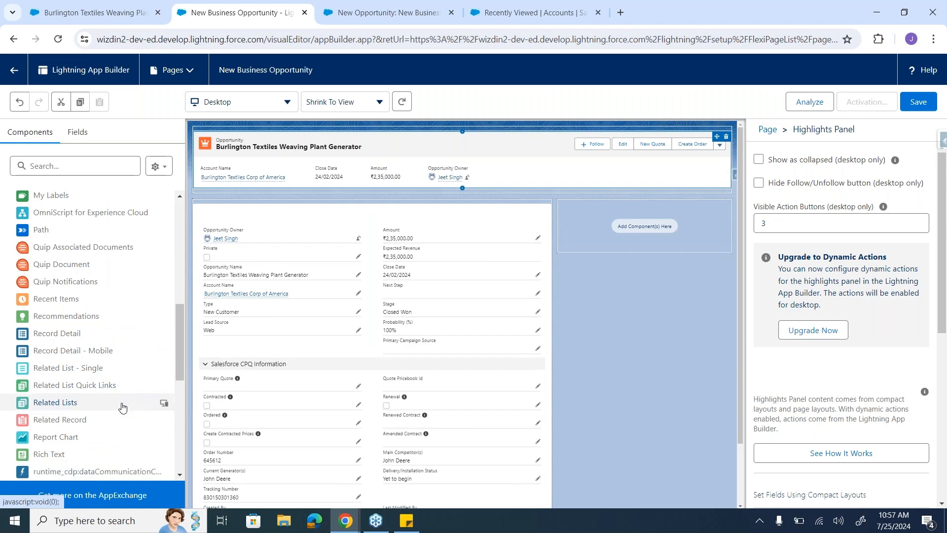
{"action": "left_click", "coordinate": [84, 391]}
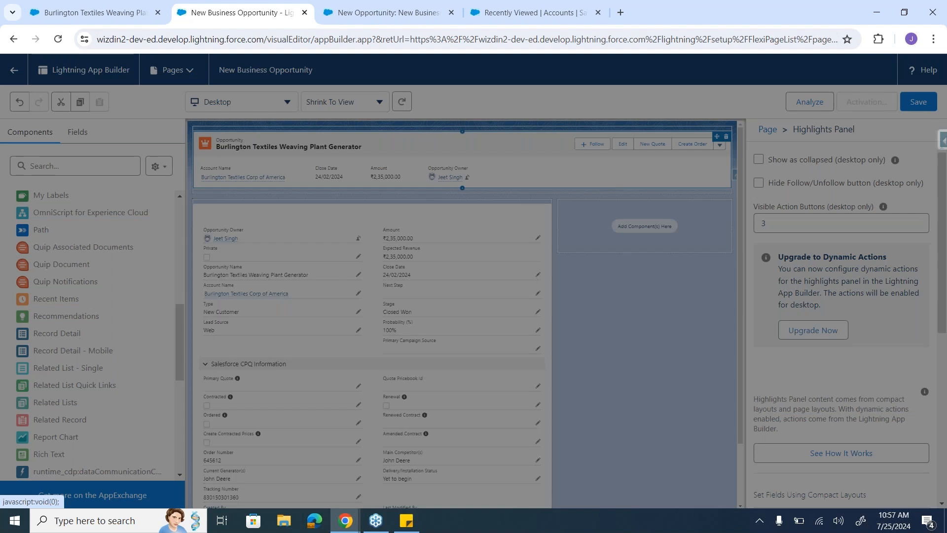
{"action": "left_click", "coordinate": [666, 181]}
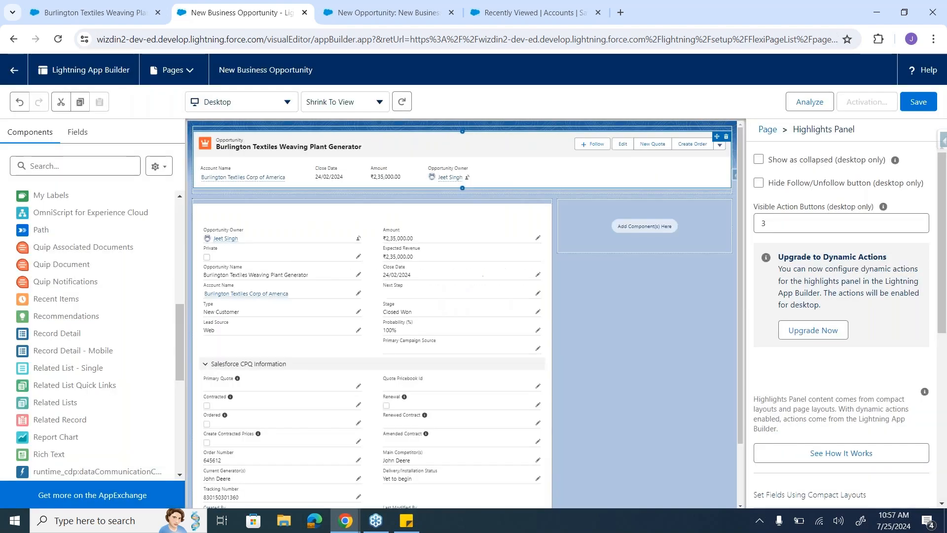
{"action": "left_click_drag", "start_coordinate": [71, 402], "coordinate": [641, 226]}
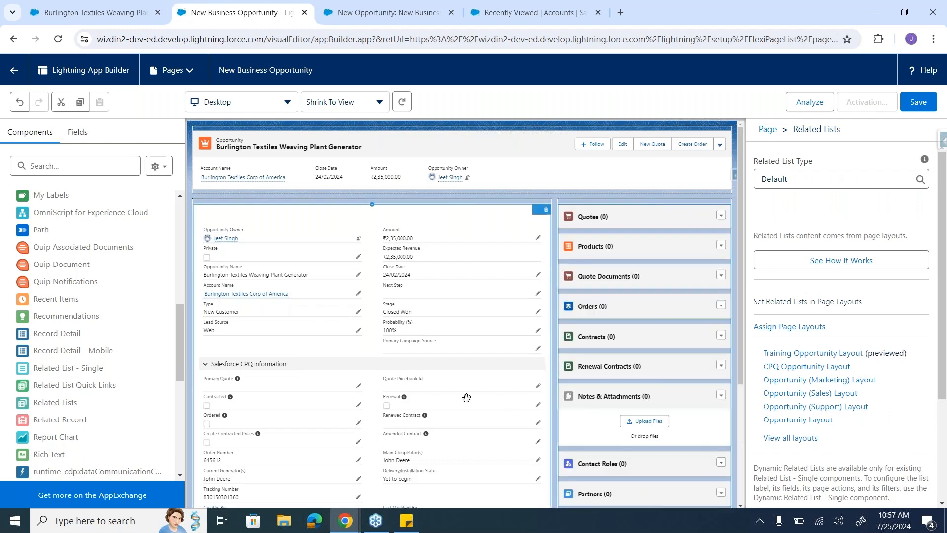
Step: Add the Path component beneath the Highlights Panel in the header region and compare the layout with the existing opportunity record
{"action": "scroll", "coordinate": [116, 393], "scroll_direction": "down", "scroll_amount": 3}
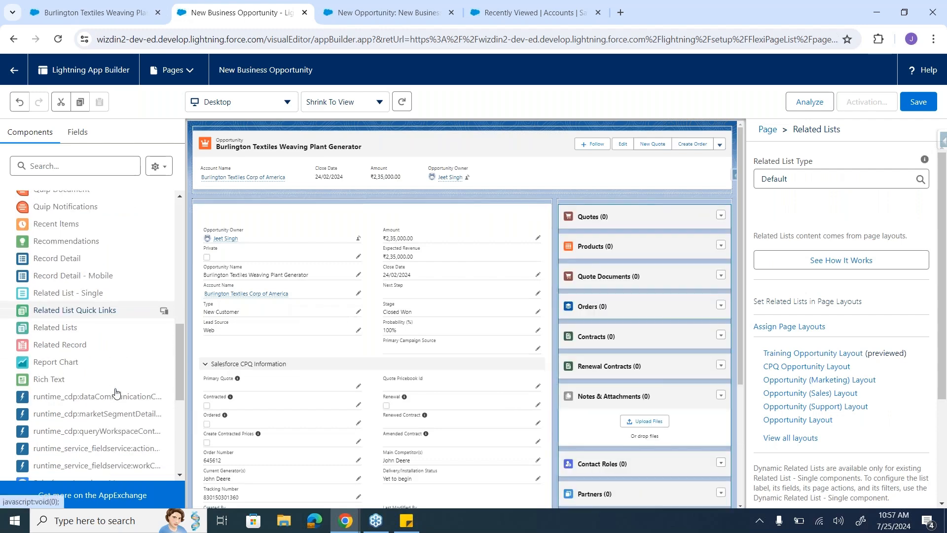
{"action": "scroll", "coordinate": [117, 393], "scroll_direction": "up", "scroll_amount": 9}
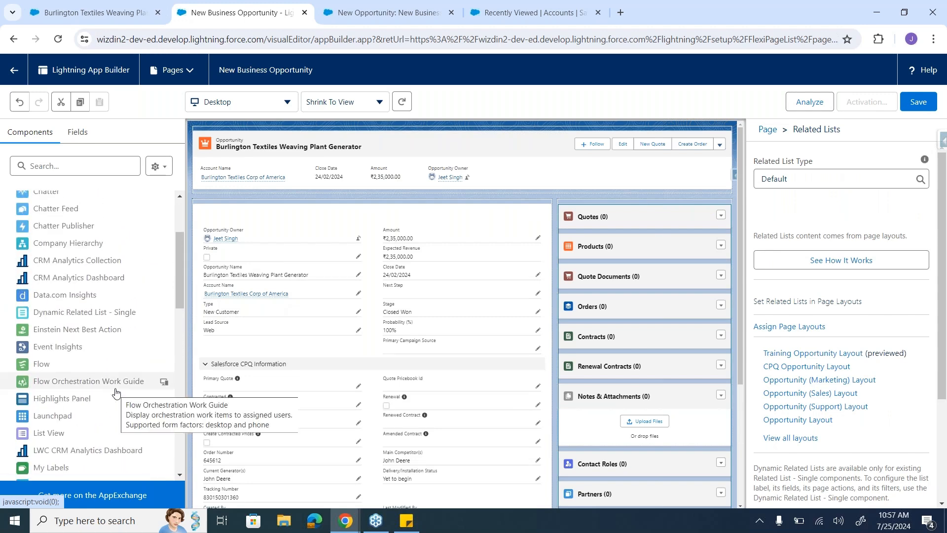
{"action": "scroll", "coordinate": [117, 393], "scroll_direction": "up", "scroll_amount": 3}
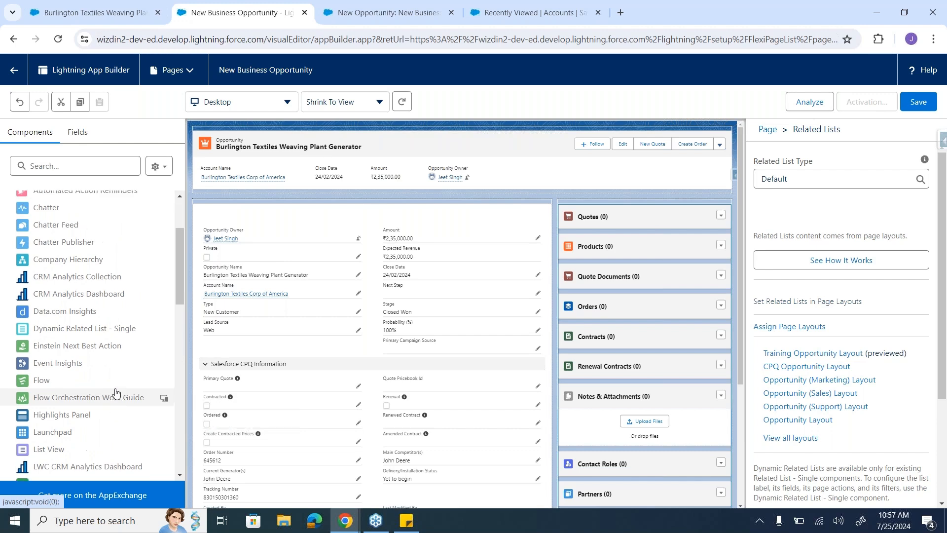
{"action": "scroll", "coordinate": [117, 393], "scroll_direction": "down", "scroll_amount": 5}
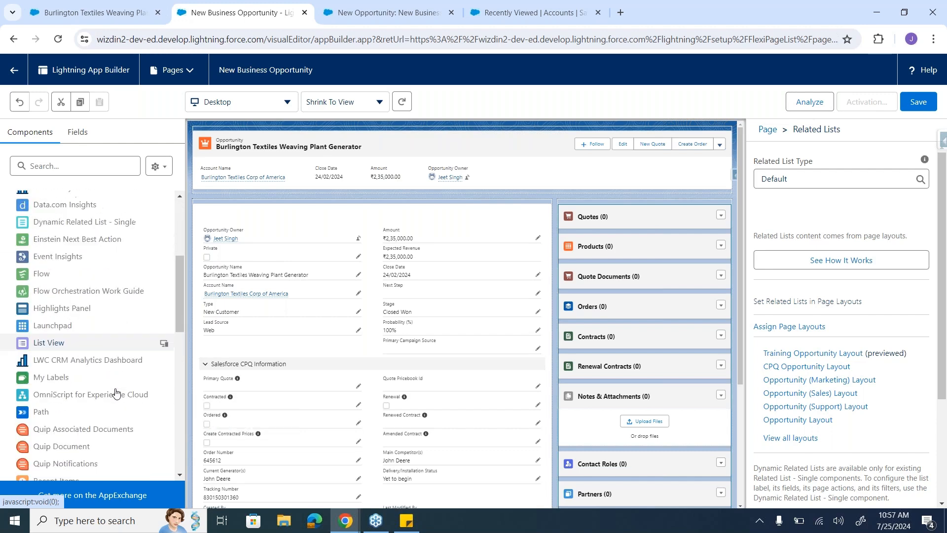
{"action": "left_click_drag", "start_coordinate": [42, 377], "coordinate": [323, 193]}
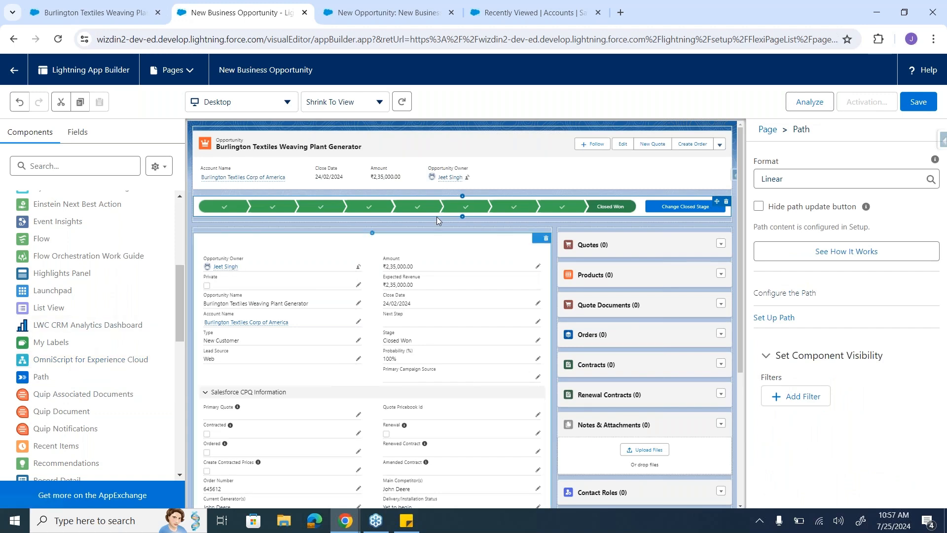
{"action": "left_click", "coordinate": [121, 9]}
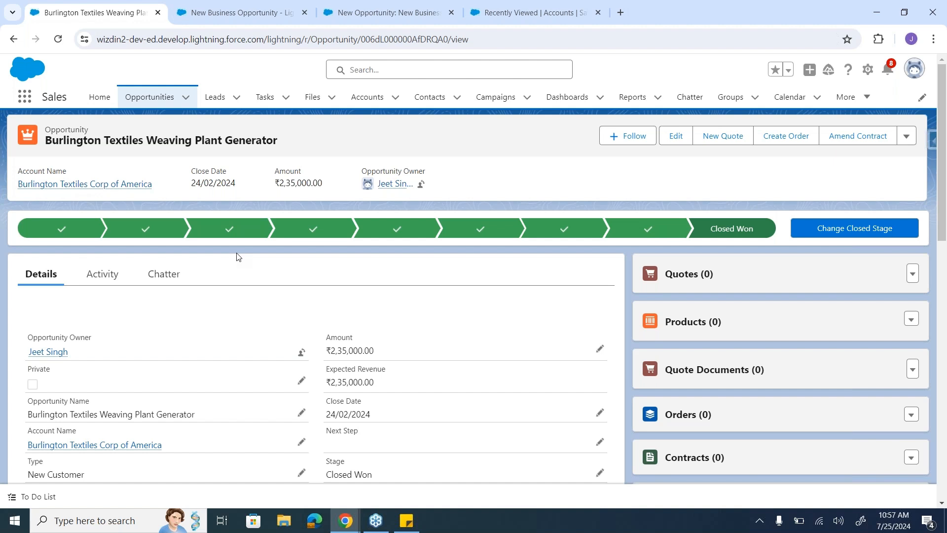
{"action": "left_click", "coordinate": [210, 14]}
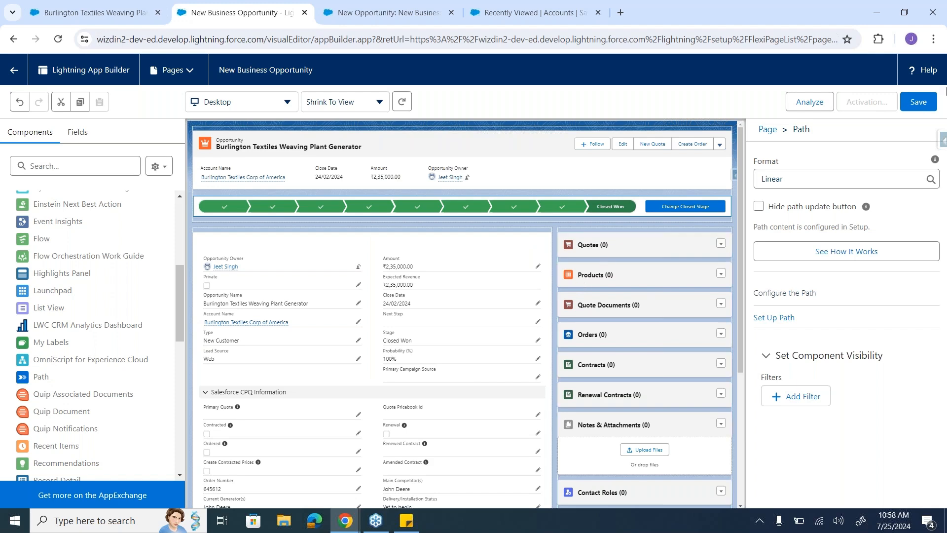
Step: Save the New Business Opportunity page and open its activation settings
{"action": "left_click", "coordinate": [924, 103]}
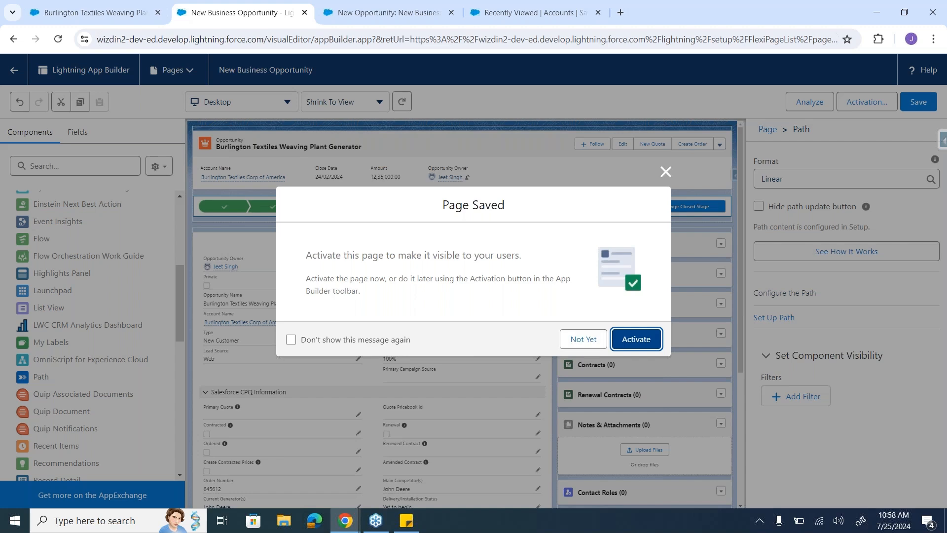
{"action": "left_click", "coordinate": [638, 340]}
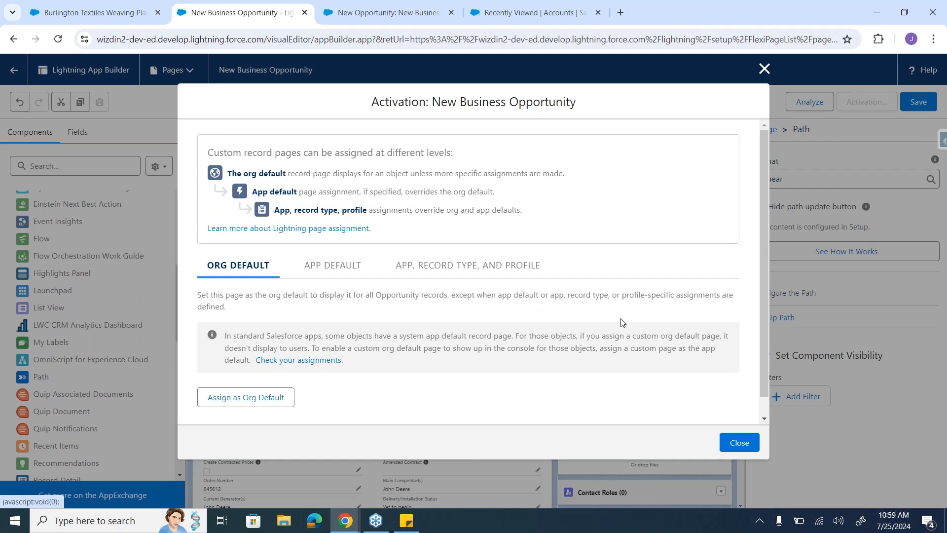
Step: Try the Phone and Desktop and phone form factors for the org default assignment, and return to the activation levels
{"action": "scroll", "coordinate": [622, 322], "scroll_direction": "down", "scroll_amount": 1}
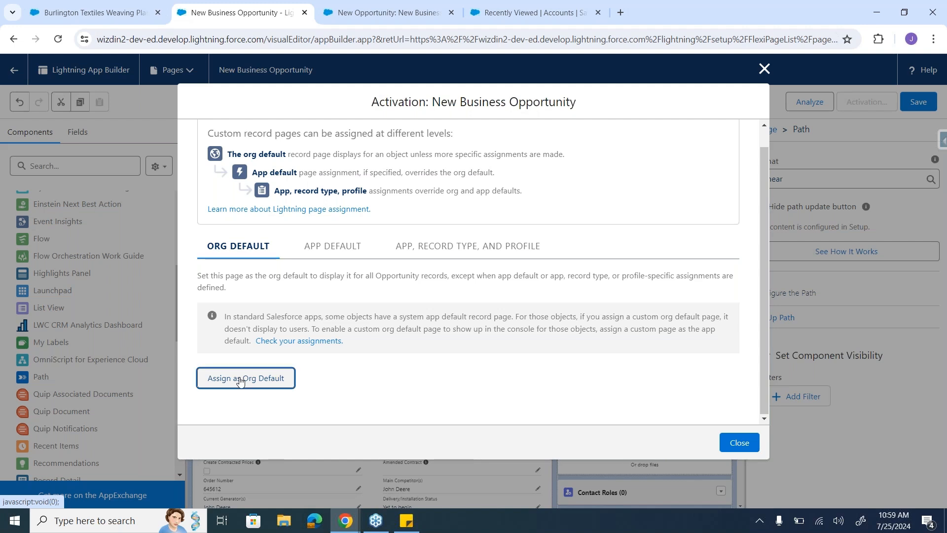
{"action": "left_click", "coordinate": [240, 381]}
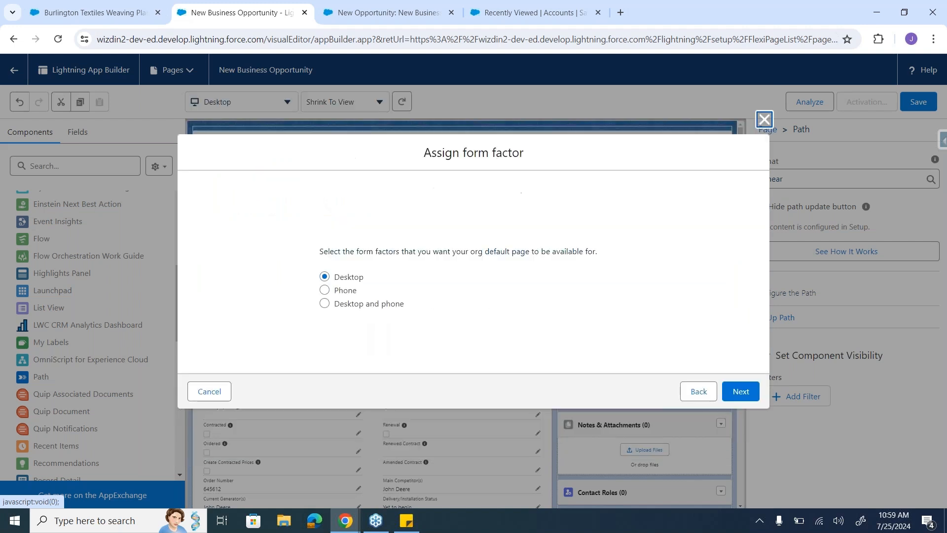
{"action": "left_click", "coordinate": [326, 291]}
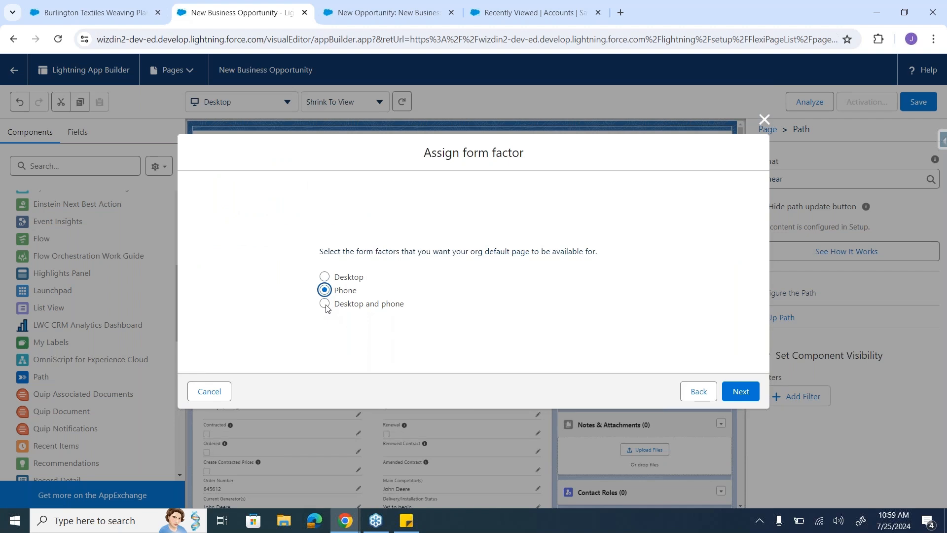
{"action": "left_click", "coordinate": [325, 305]}
{"action": "left_click", "coordinate": [704, 392]}
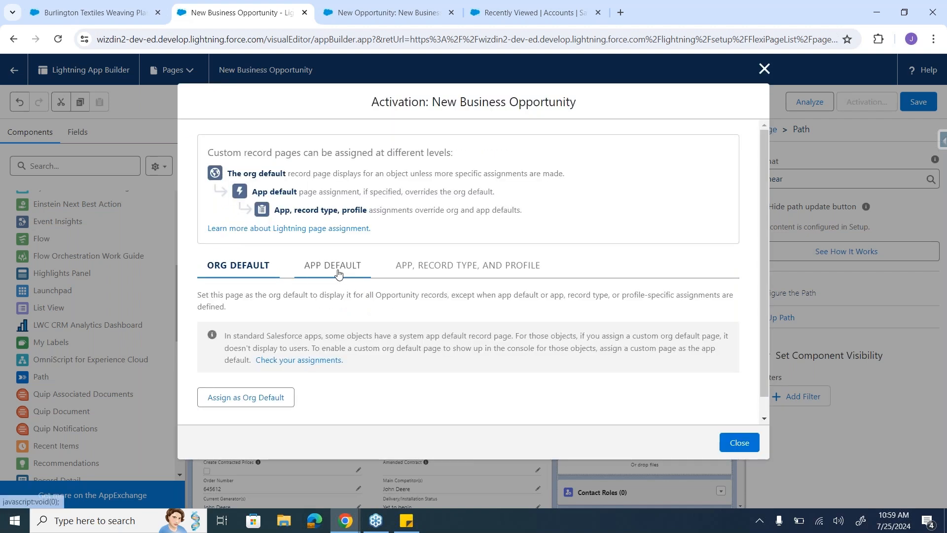
Step: Review the app default assignment and its available Lightning apps, try selecting Sales, and back out without assigning the page
{"action": "left_click", "coordinate": [338, 272]}
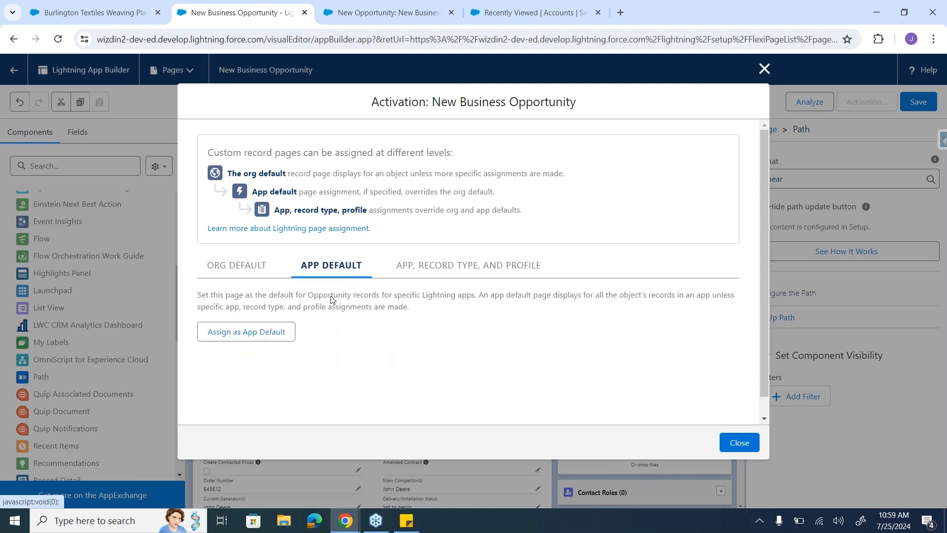
{"action": "left_click", "coordinate": [272, 332]}
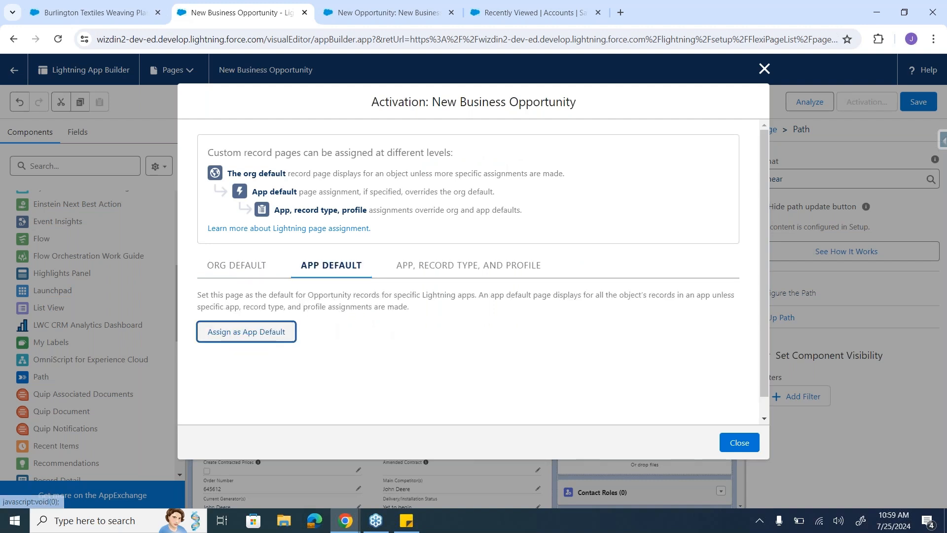
{"action": "scroll", "coordinate": [374, 267], "scroll_direction": "down", "scroll_amount": 2}
{"action": "scroll", "coordinate": [375, 268], "scroll_direction": "up", "scroll_amount": 2}
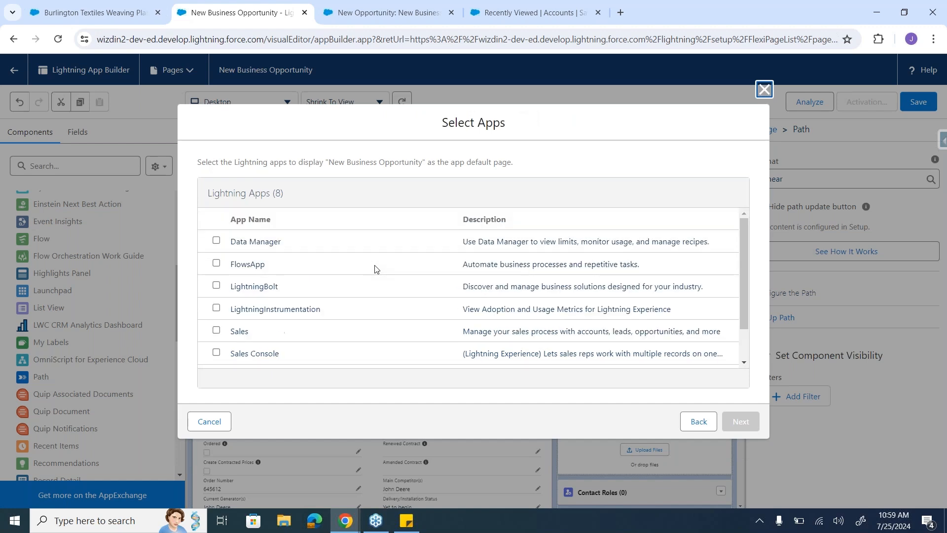
{"action": "scroll", "coordinate": [374, 269], "scroll_direction": "down", "scroll_amount": 2}
{"action": "scroll", "coordinate": [375, 269], "scroll_direction": "up", "scroll_amount": 2}
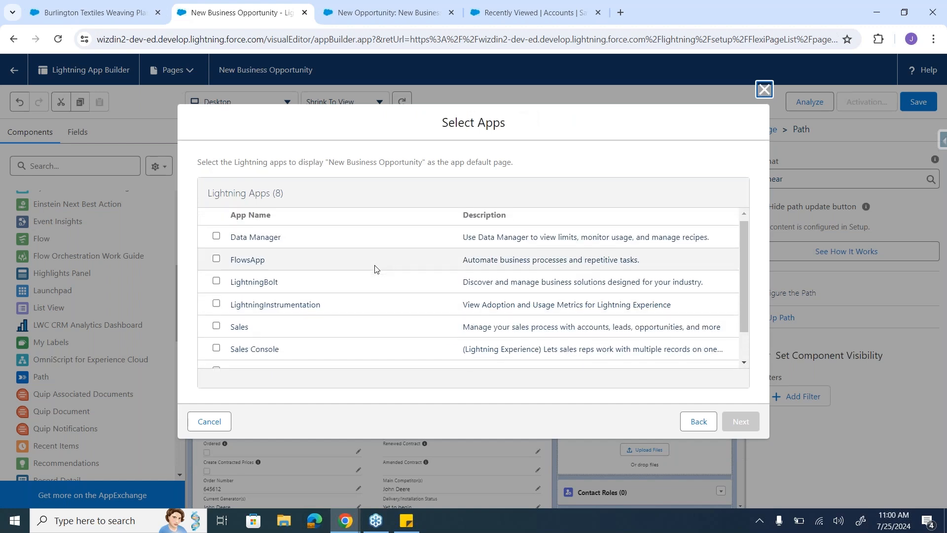
{"action": "scroll", "coordinate": [374, 268], "scroll_direction": "down", "scroll_amount": 2}
{"action": "left_click", "coordinate": [217, 291]}
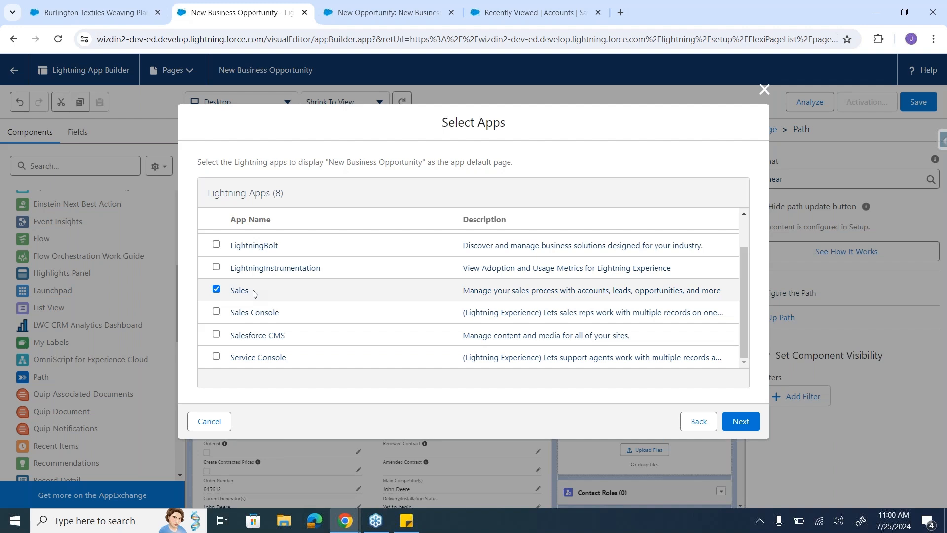
{"action": "left_click", "coordinate": [216, 290]}
{"action": "left_click", "coordinate": [693, 419]}
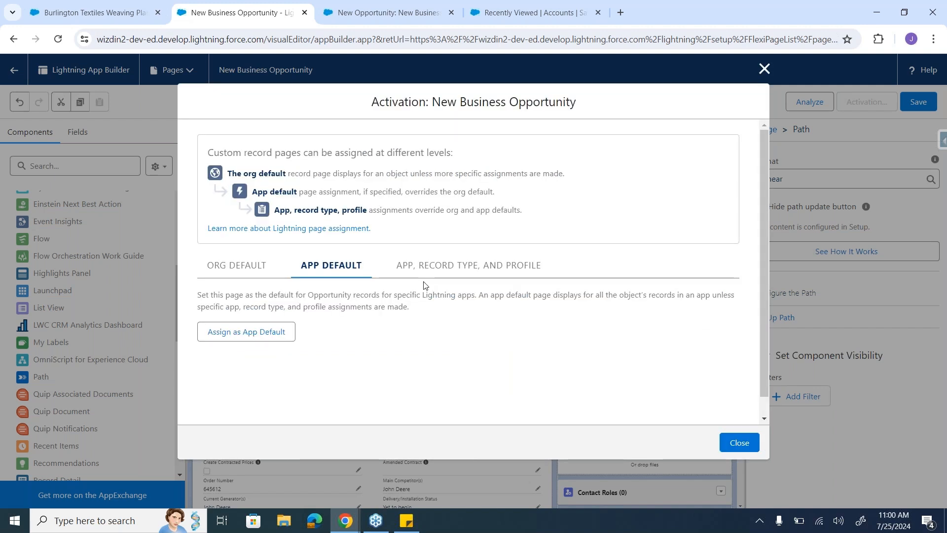
Step: Try assigning the page by app, record type and profile, choosing the Sales app, Desktop form factor and New Business record type
{"action": "left_click", "coordinate": [425, 266]}
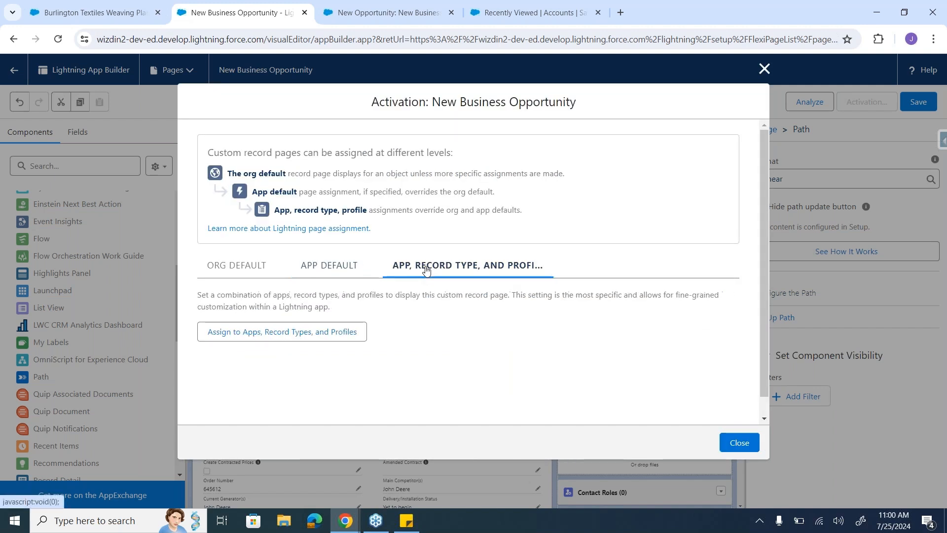
{"action": "left_click", "coordinate": [329, 334]}
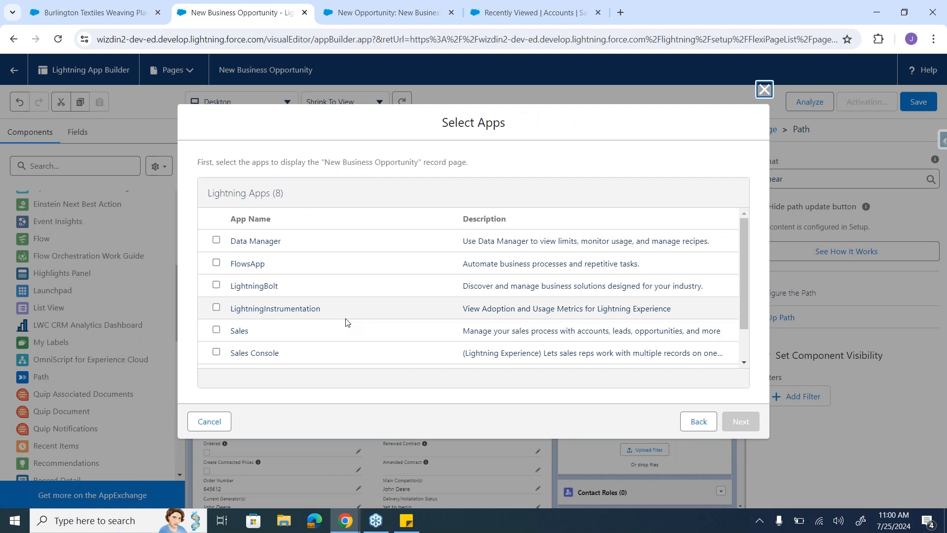
{"action": "scroll", "coordinate": [347, 322], "scroll_direction": "down", "scroll_amount": 1}
{"action": "scroll", "coordinate": [347, 322], "scroll_direction": "up", "scroll_amount": 1}
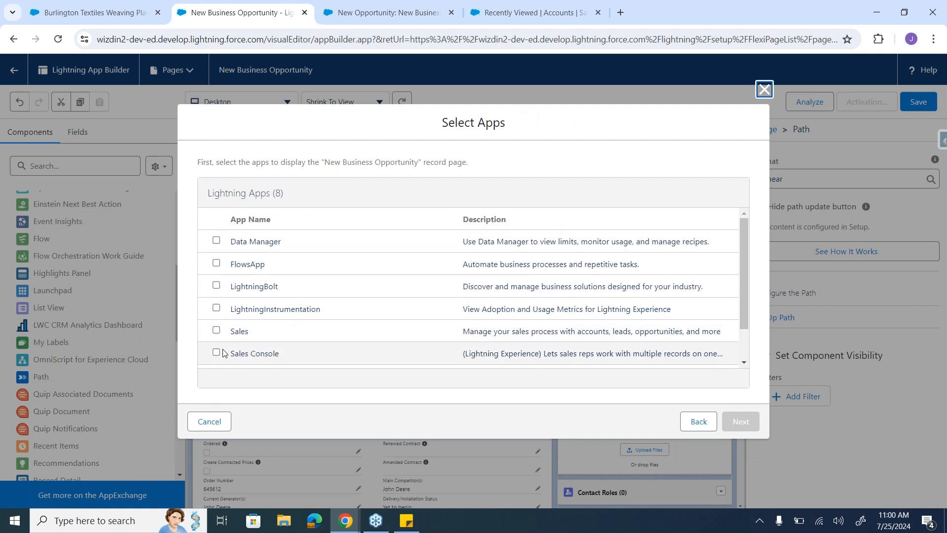
{"action": "left_click", "coordinate": [217, 331]}
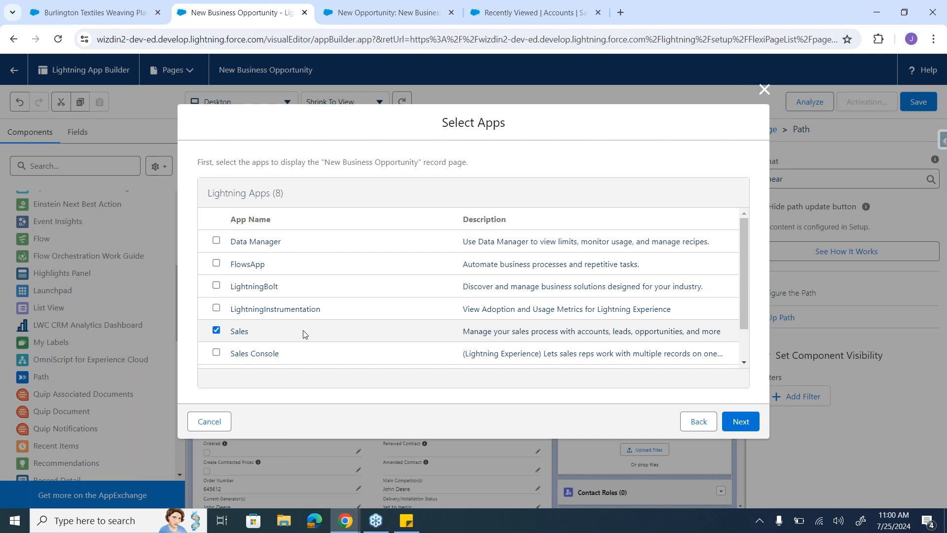
{"action": "scroll", "coordinate": [484, 353], "scroll_direction": "down", "scroll_amount": 1}
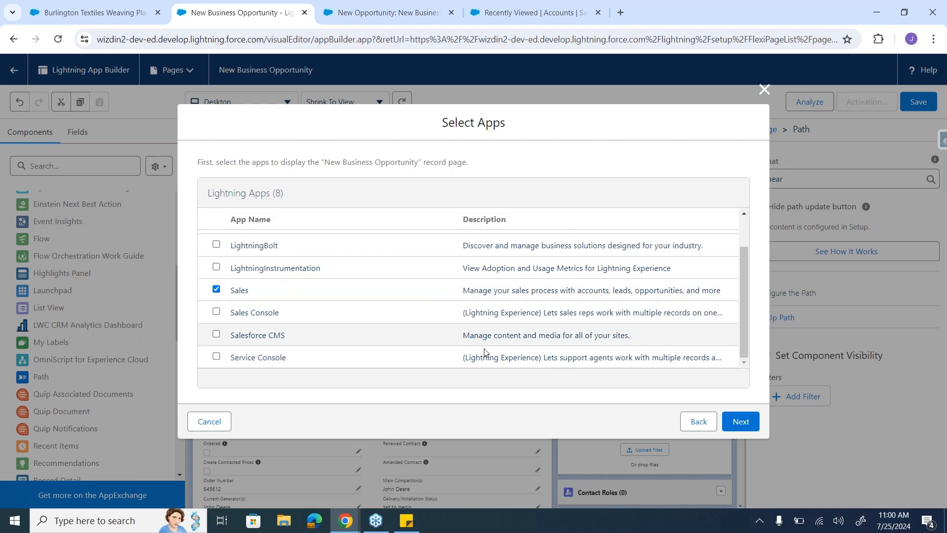
{"action": "left_click", "coordinate": [749, 424]}
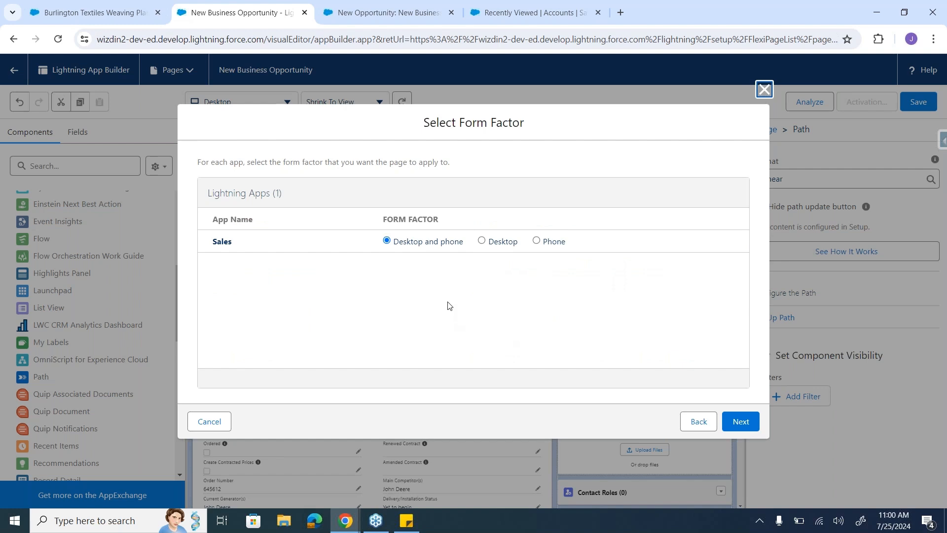
{"action": "left_click", "coordinate": [481, 241]}
{"action": "left_click", "coordinate": [745, 421]}
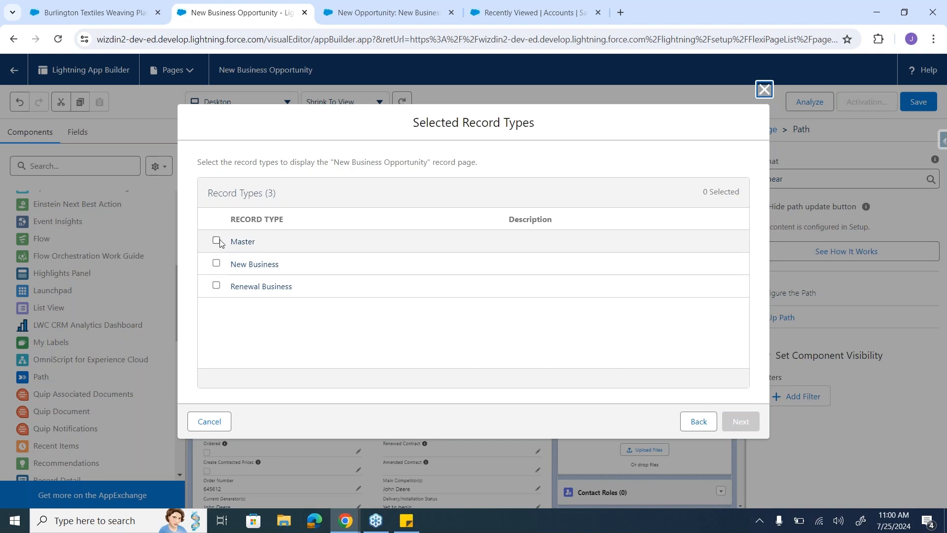
{"action": "left_click", "coordinate": [217, 262]}
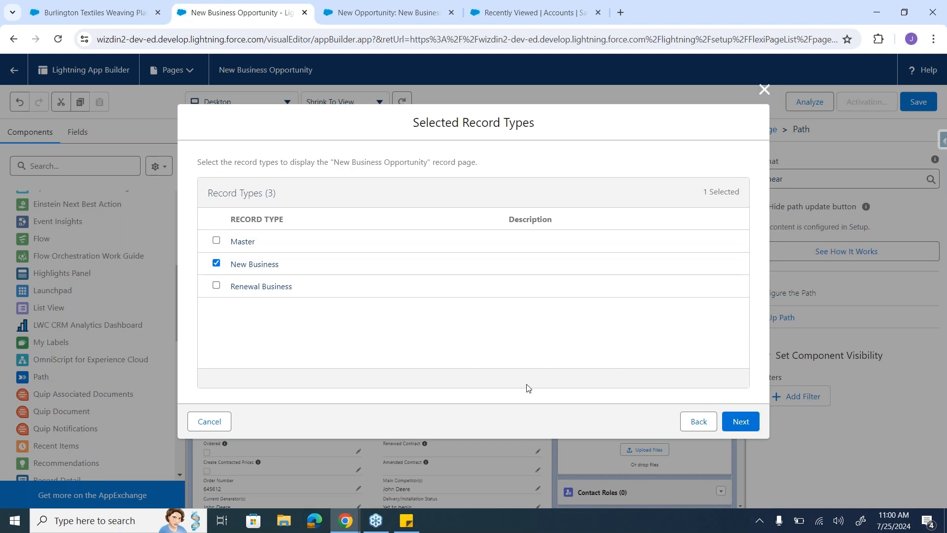
{"action": "left_click", "coordinate": [740, 421]}
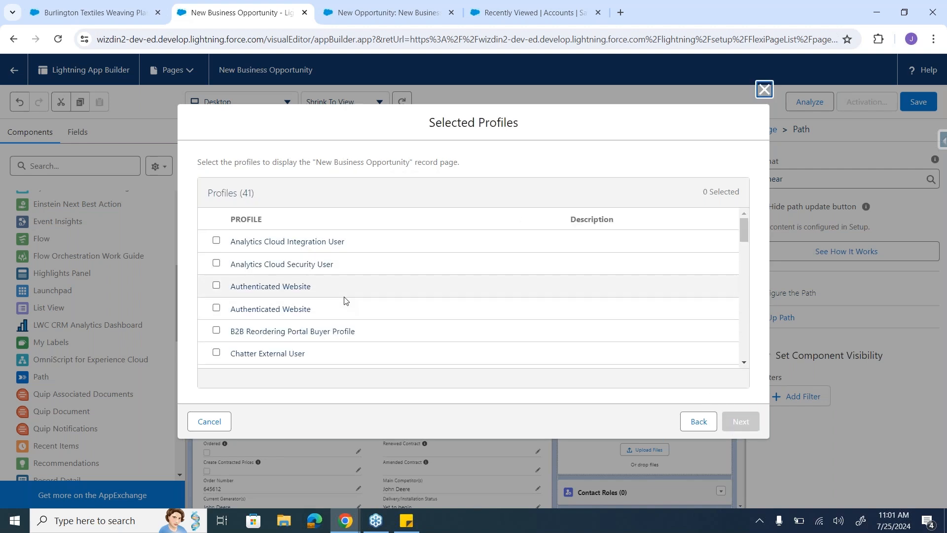
Step: Look through the available profiles and back out of the app, record type and profile assignment
{"action": "scroll", "coordinate": [344, 300], "scroll_direction": "down", "scroll_amount": 6}
{"action": "scroll", "coordinate": [344, 300], "scroll_direction": "down", "scroll_amount": 10}
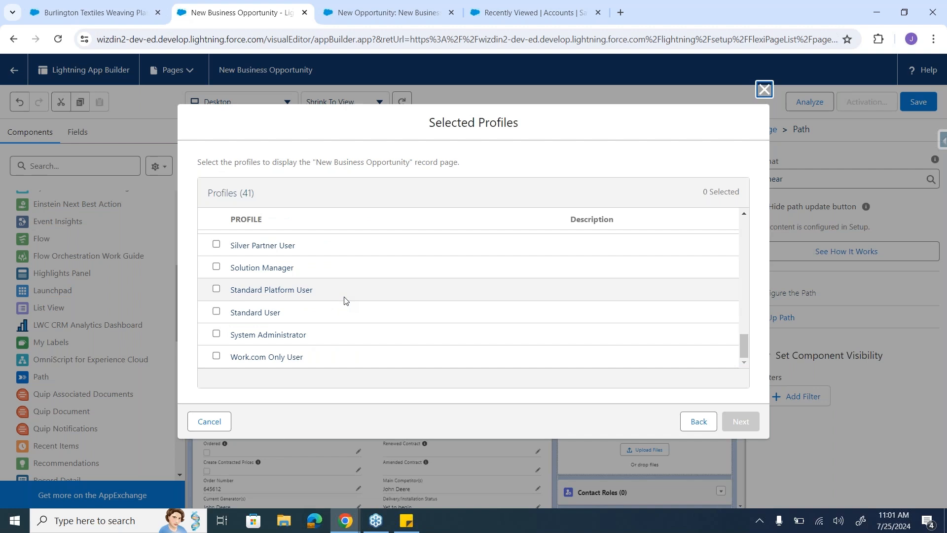
{"action": "left_click", "coordinate": [688, 421]}
{"action": "left_click", "coordinate": [688, 422]}
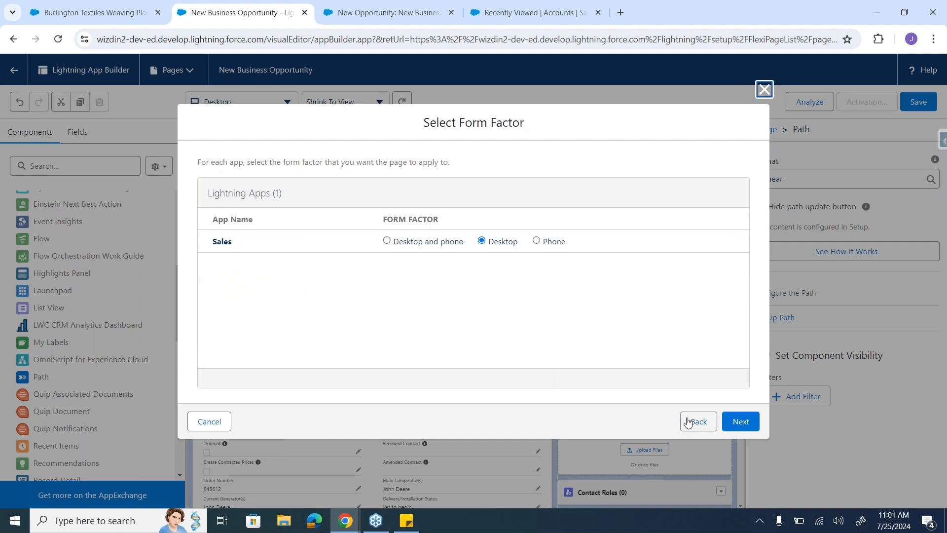
{"action": "left_click", "coordinate": [688, 422]}
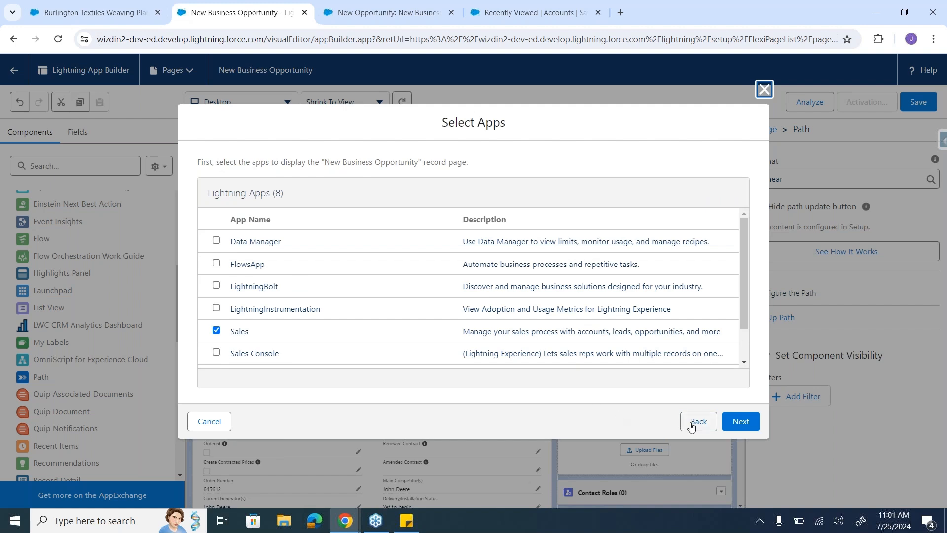
{"action": "left_click", "coordinate": [691, 423]}
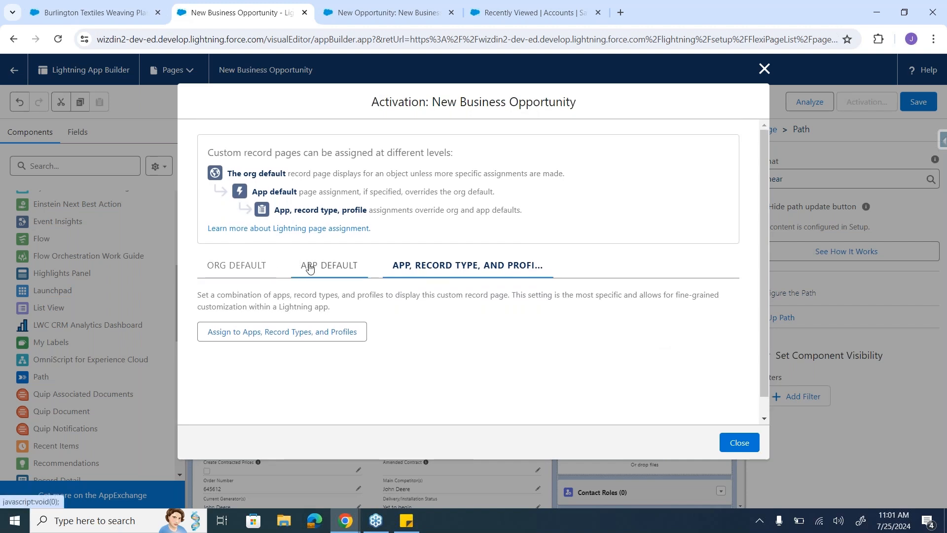
Step: Assign the page as the org default for the Desktop form factor, and save the assignment and the page
{"action": "left_click", "coordinate": [234, 265]}
{"action": "left_click", "coordinate": [245, 399]}
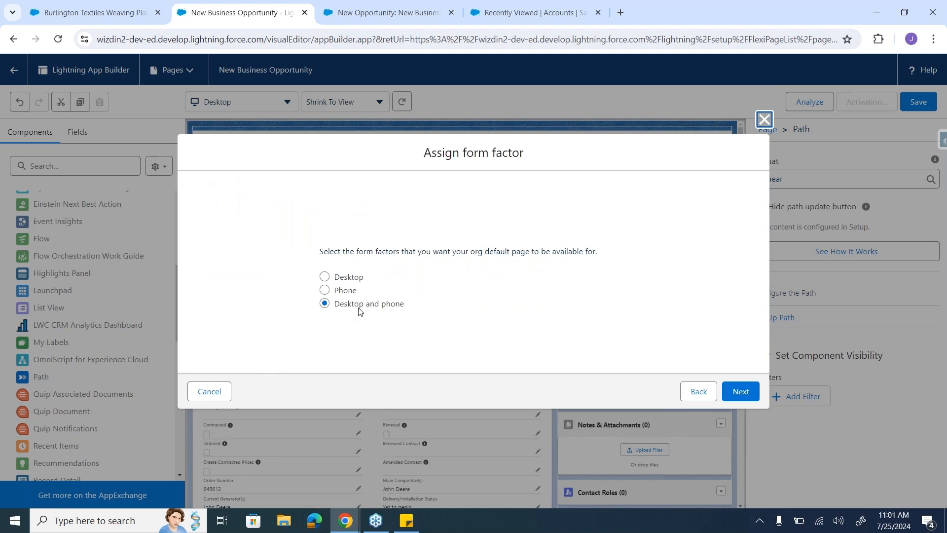
{"action": "left_click", "coordinate": [347, 280]}
{"action": "left_click", "coordinate": [743, 390]}
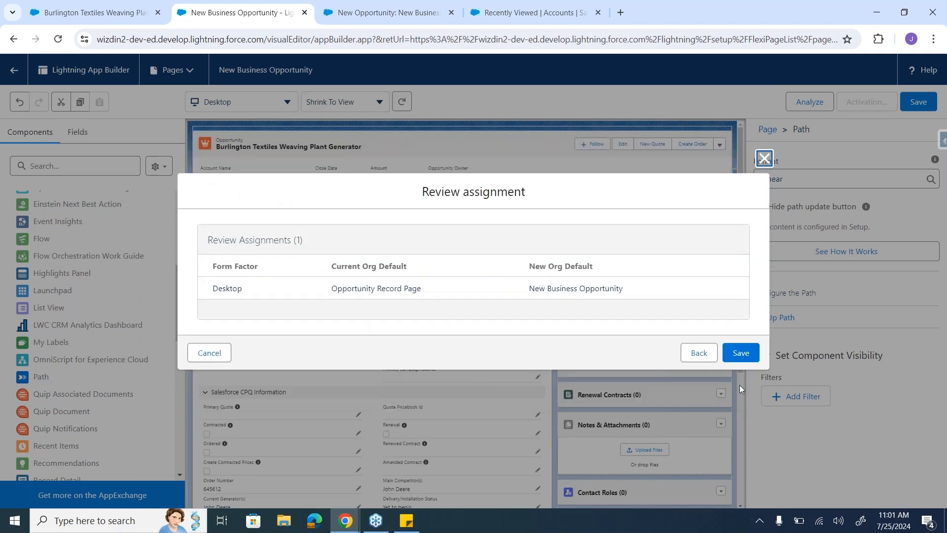
{"action": "left_click", "coordinate": [749, 355]}
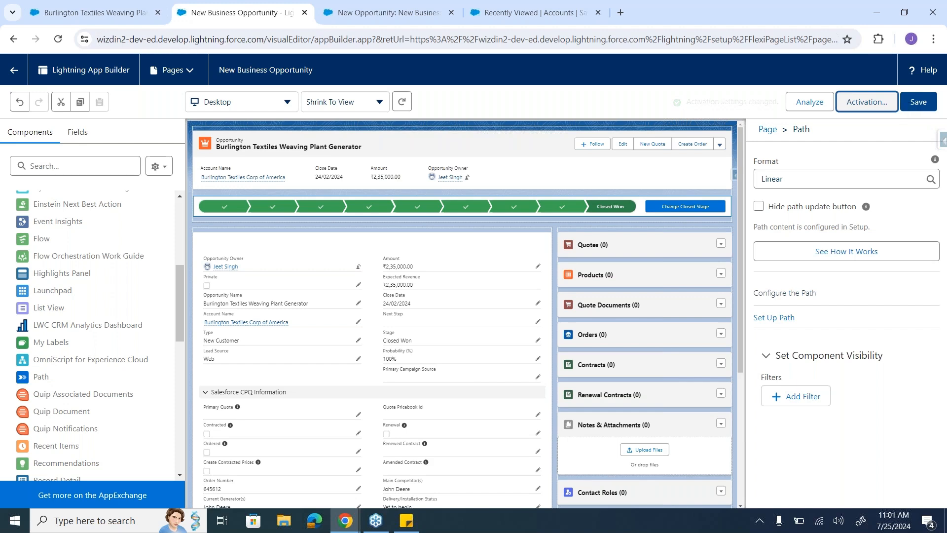
{"action": "left_click", "coordinate": [924, 103]}
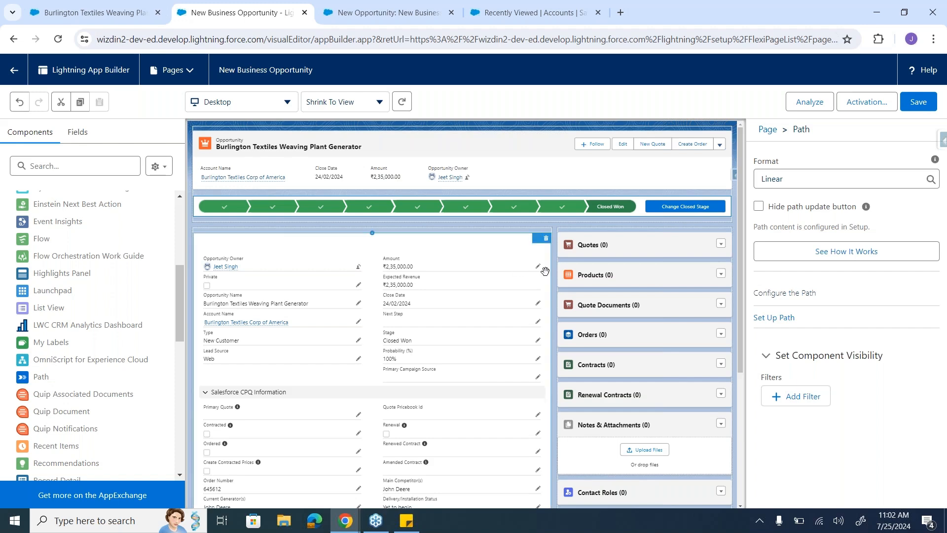
Step: Examine the settings of the Related Lists, Record Detail and Highlights Panel components on the New Business Opportunity page
{"action": "left_click", "coordinate": [618, 267]}
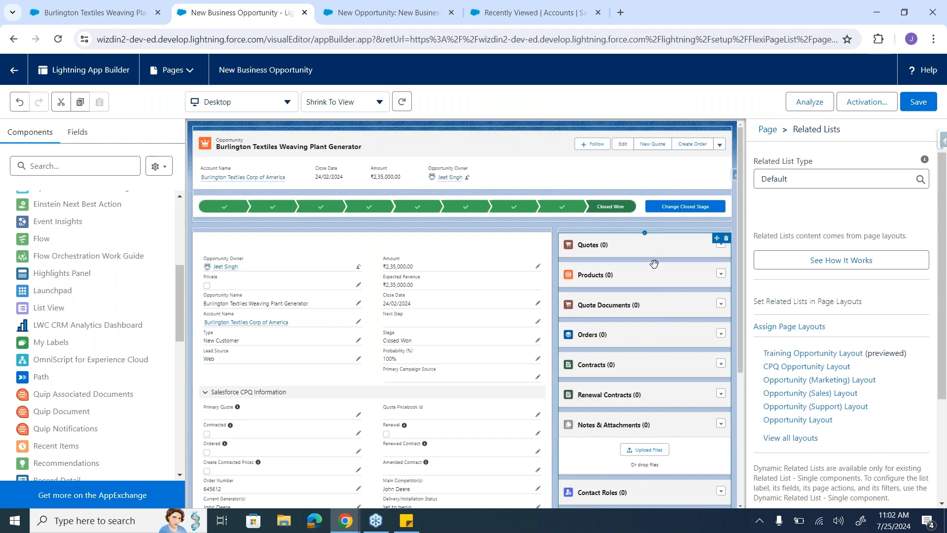
{"action": "scroll", "coordinate": [654, 264], "scroll_direction": "down", "scroll_amount": 3}
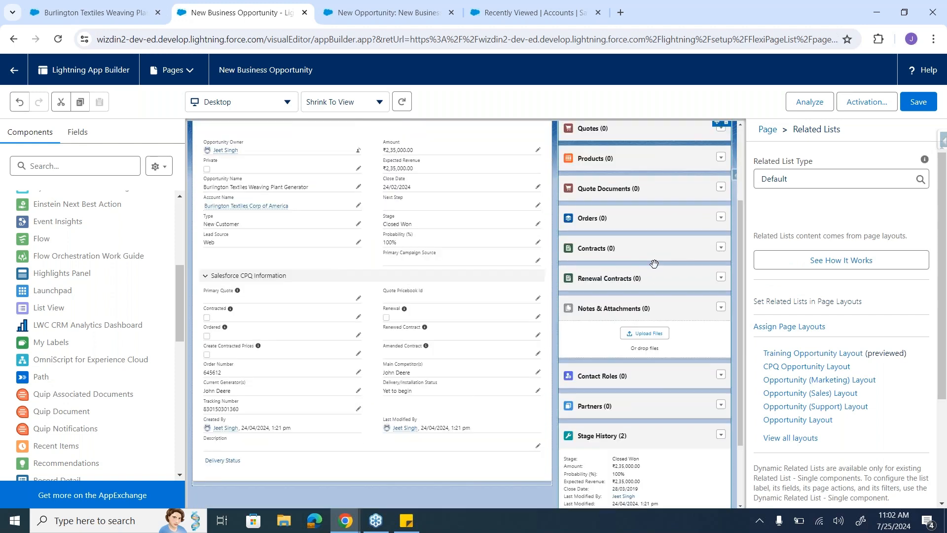
{"action": "scroll", "coordinate": [654, 264], "scroll_direction": "up", "scroll_amount": 3}
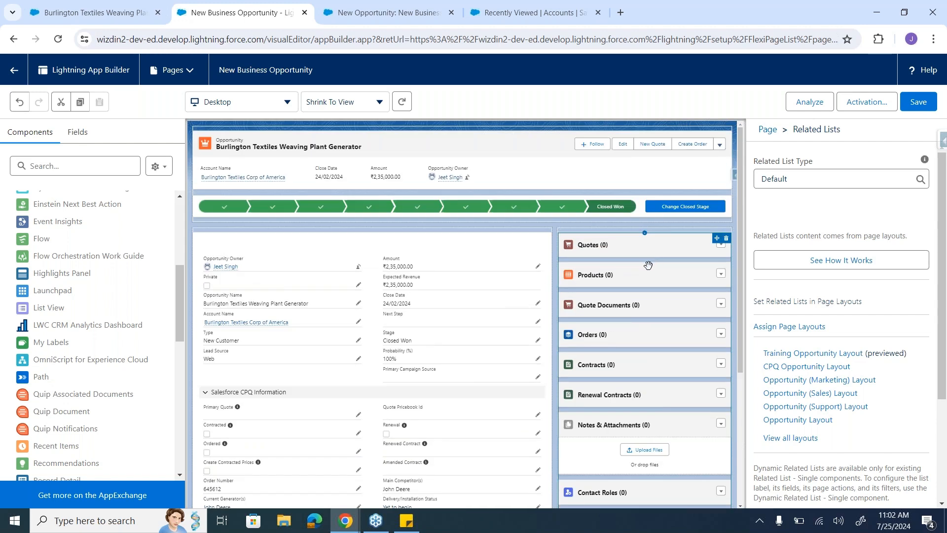
{"action": "left_click", "coordinate": [473, 357]}
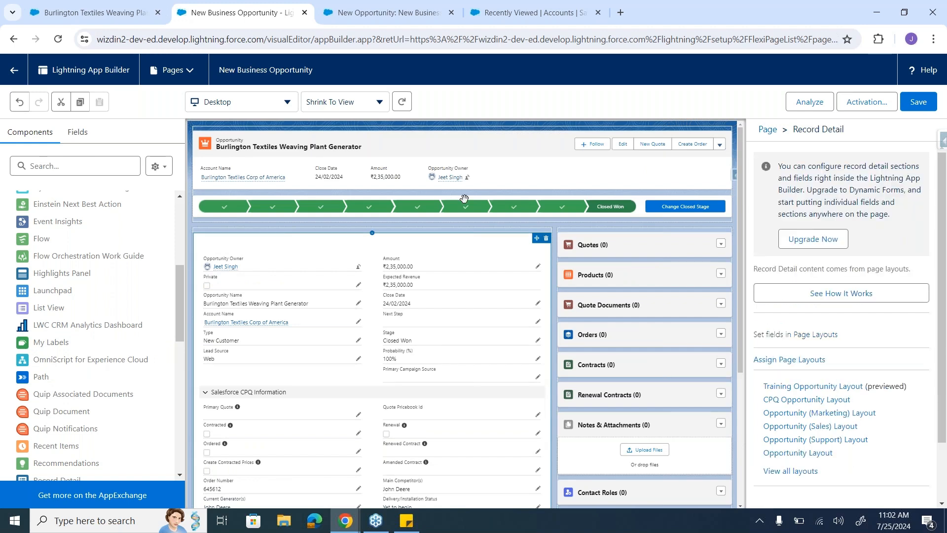
{"action": "left_click", "coordinate": [484, 166]}
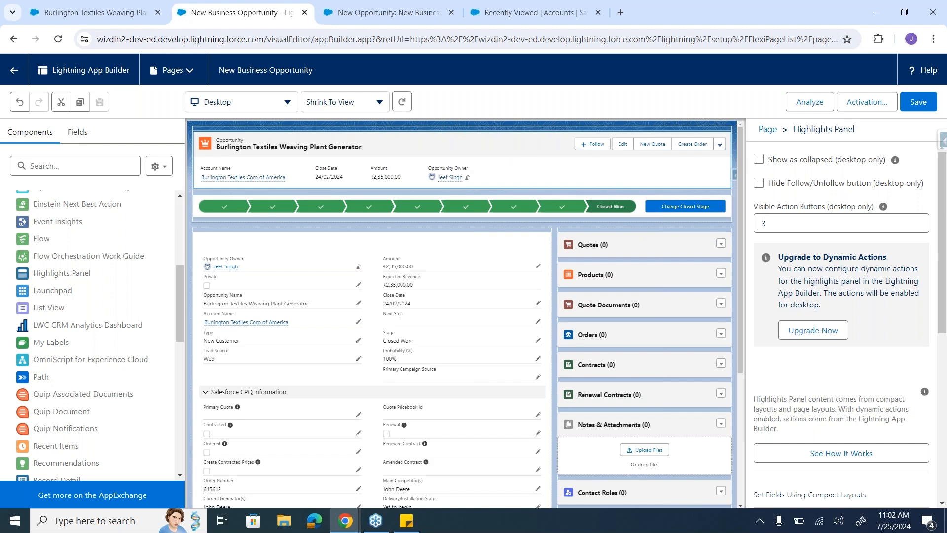
Step: Check the additional actions offered on the Burlington Textiles Weaving Plant Generator opportunity record
{"action": "left_click", "coordinate": [96, 13]}
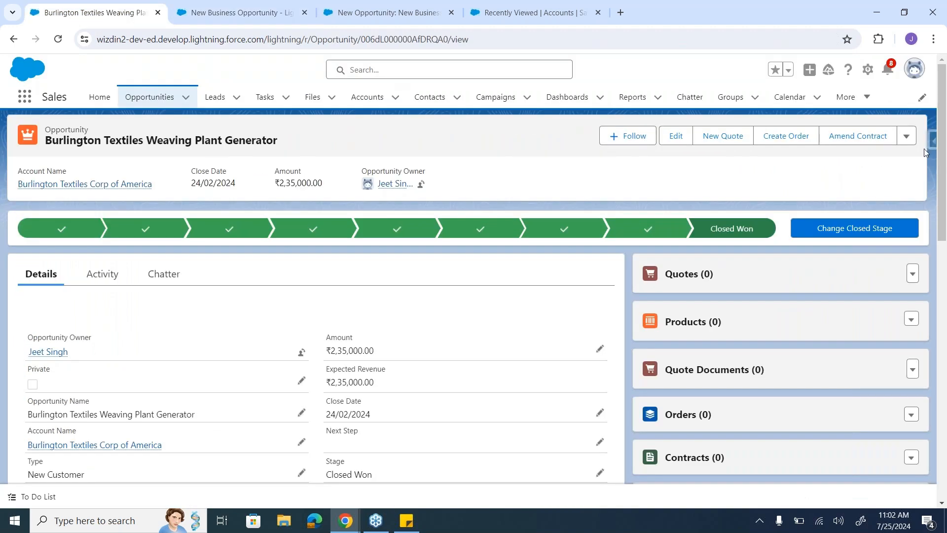
{"action": "left_click", "coordinate": [911, 141]}
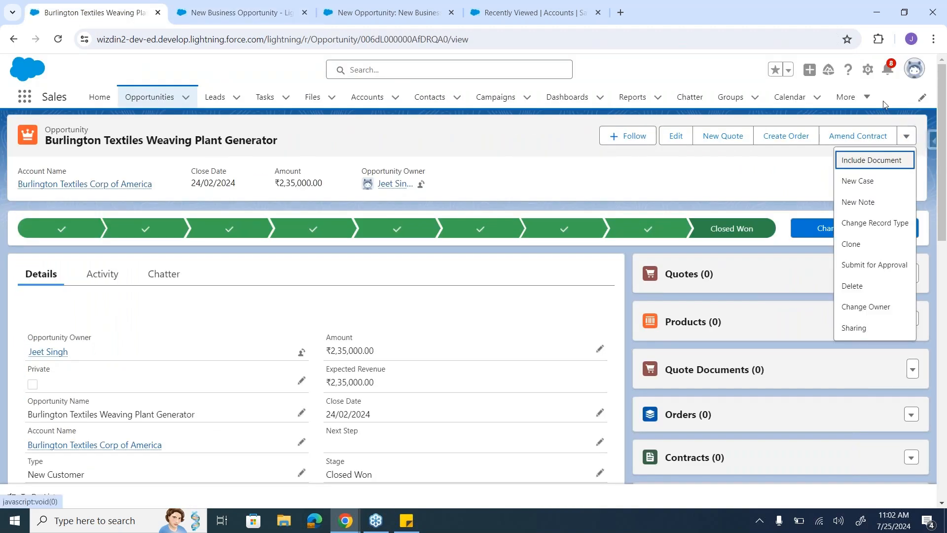
{"action": "left_click", "coordinate": [767, 191]}
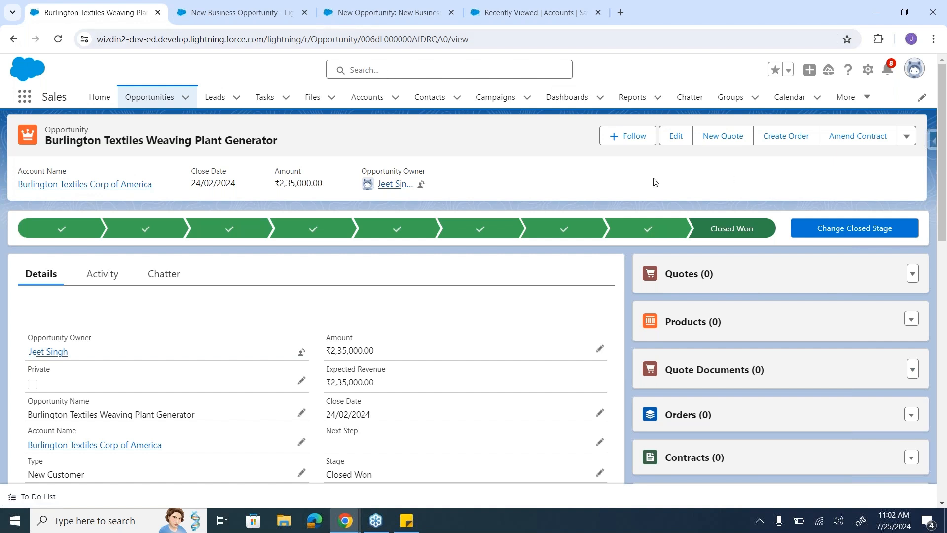
Step: Set the Highlights Panel's visible action buttons to 4 on the New Business Opportunity page and save the page
{"action": "left_click", "coordinate": [266, 12]}
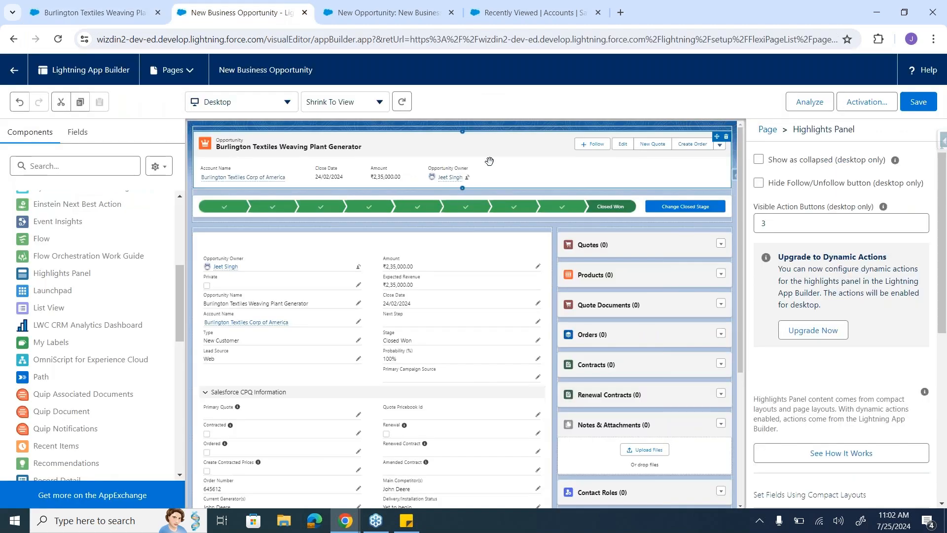
{"action": "double_click", "coordinate": [788, 222]}
{"action": "left_click", "coordinate": [788, 222]}
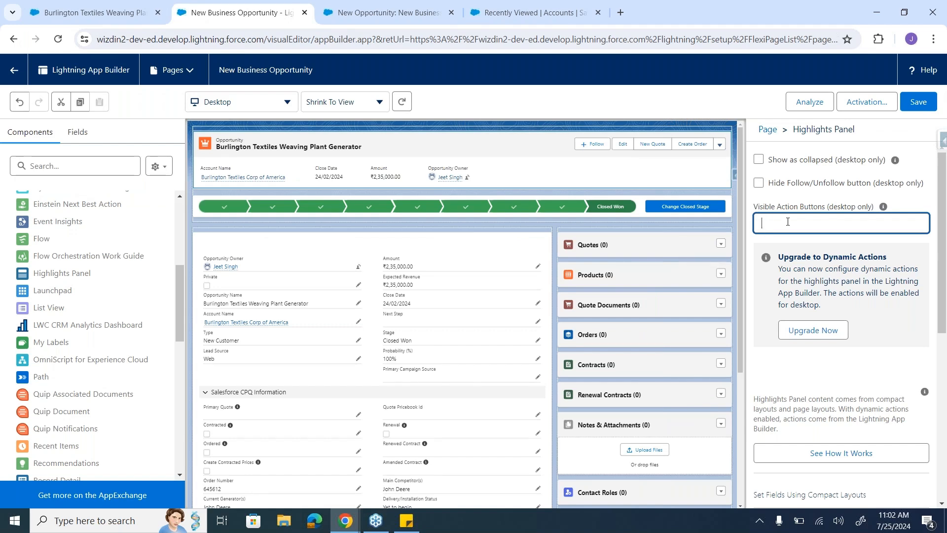
{"action": "type", "text": "4"}
{"action": "left_click", "coordinate": [774, 382]}
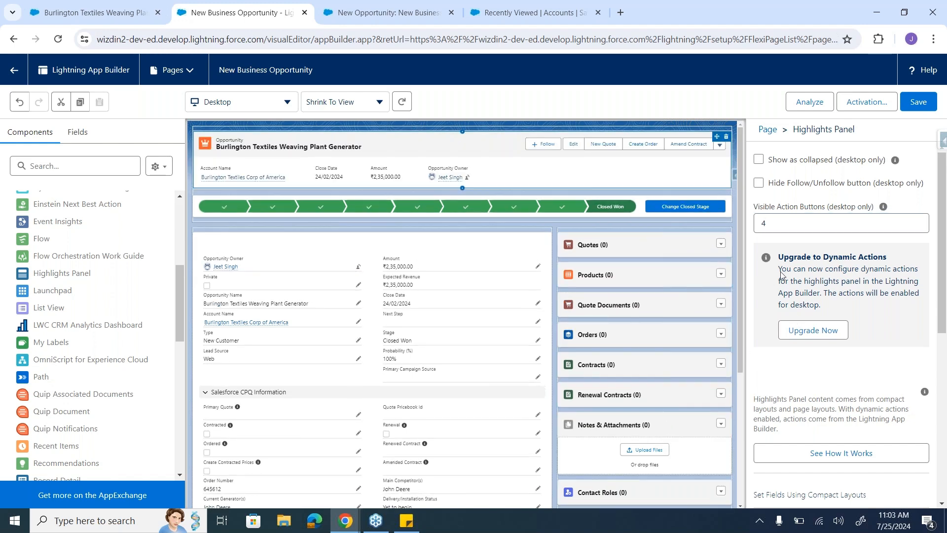
{"action": "left_click", "coordinate": [805, 223]}
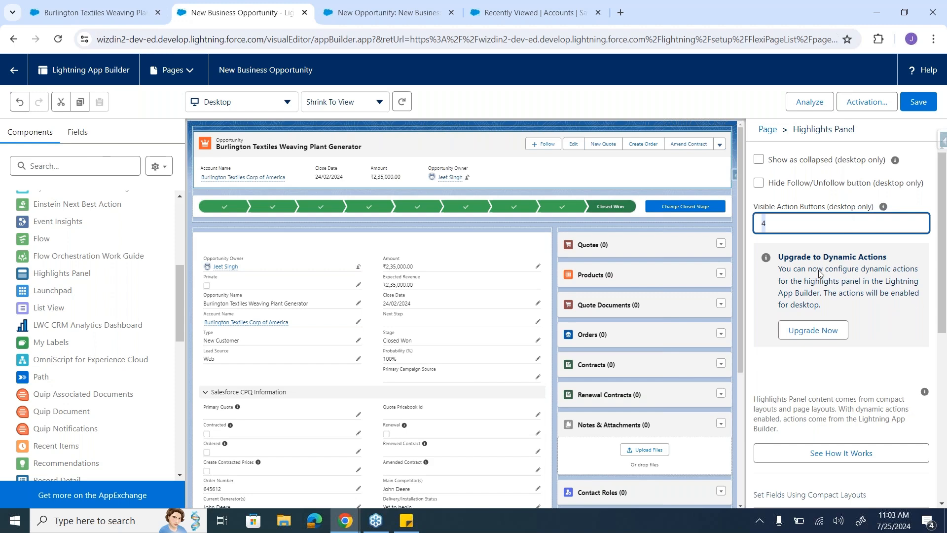
{"action": "left_click", "coordinate": [924, 101]}
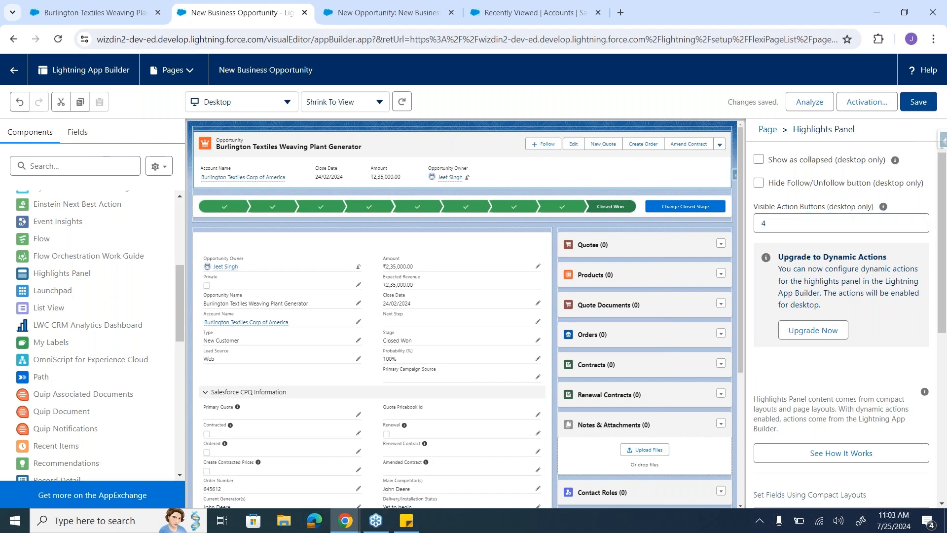
Step: Check the live opportunity record against the builder page, save the New Business Opportunity page again, and return to the record
{"action": "left_click", "coordinate": [98, 7]}
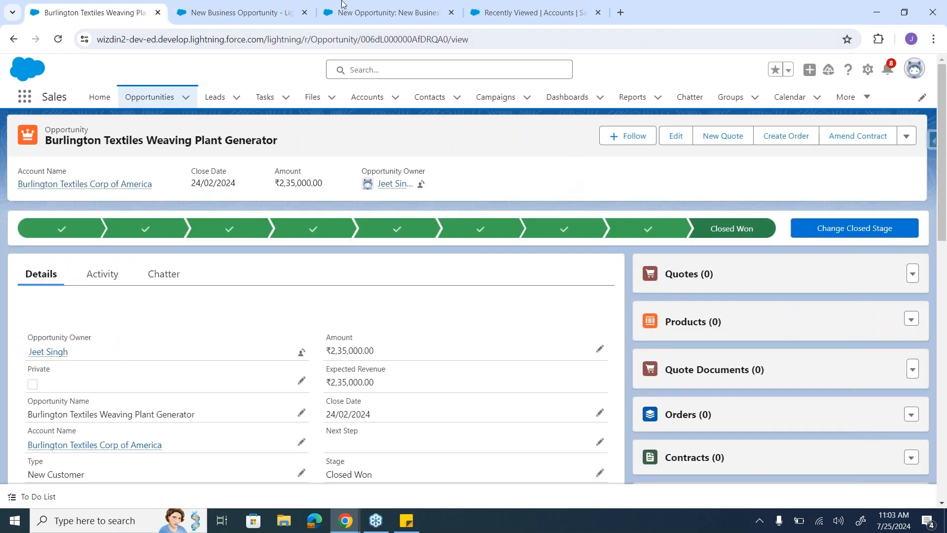
{"action": "left_click", "coordinate": [262, 6]}
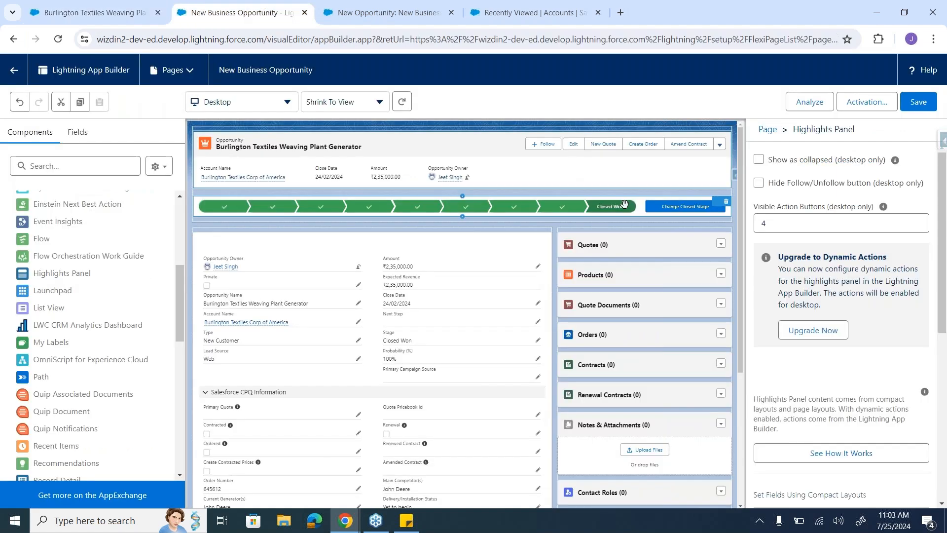
{"action": "left_click", "coordinate": [919, 102]}
{"action": "left_click", "coordinate": [162, 6]}
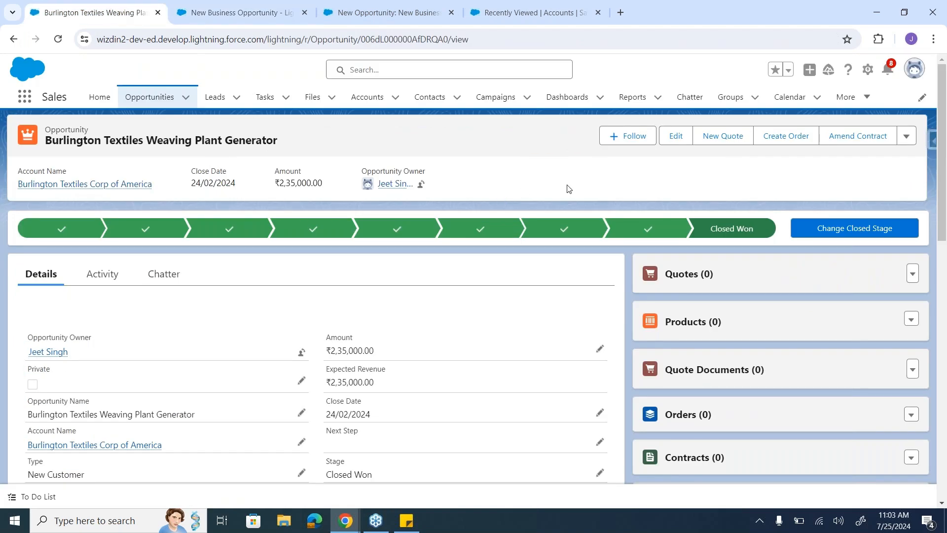
{"action": "left_click", "coordinate": [868, 70]}
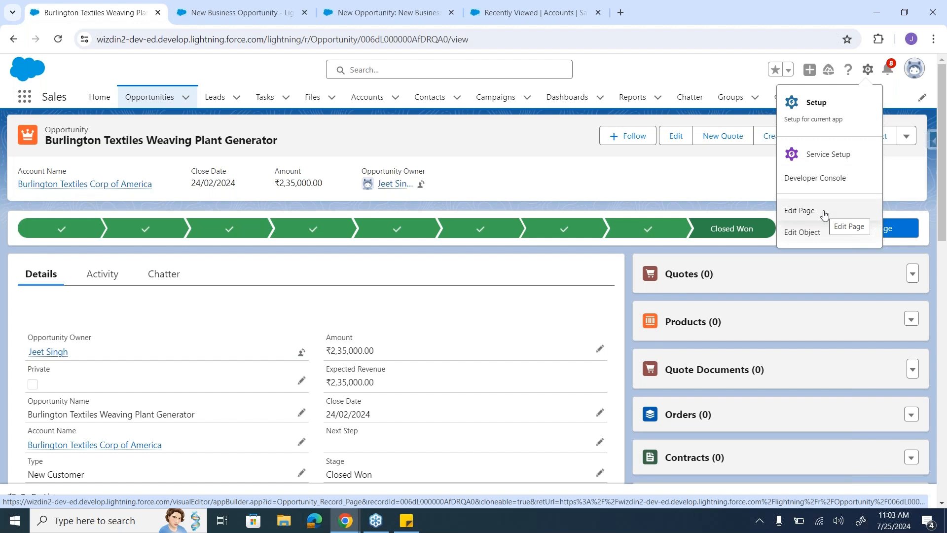
{"action": "left_click", "coordinate": [719, 187]}
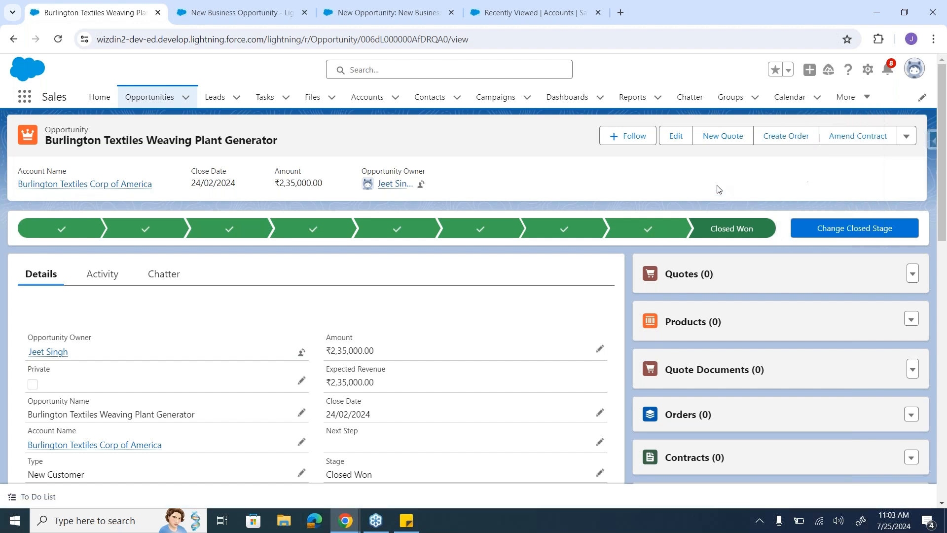
{"action": "left_click", "coordinate": [228, 8]}
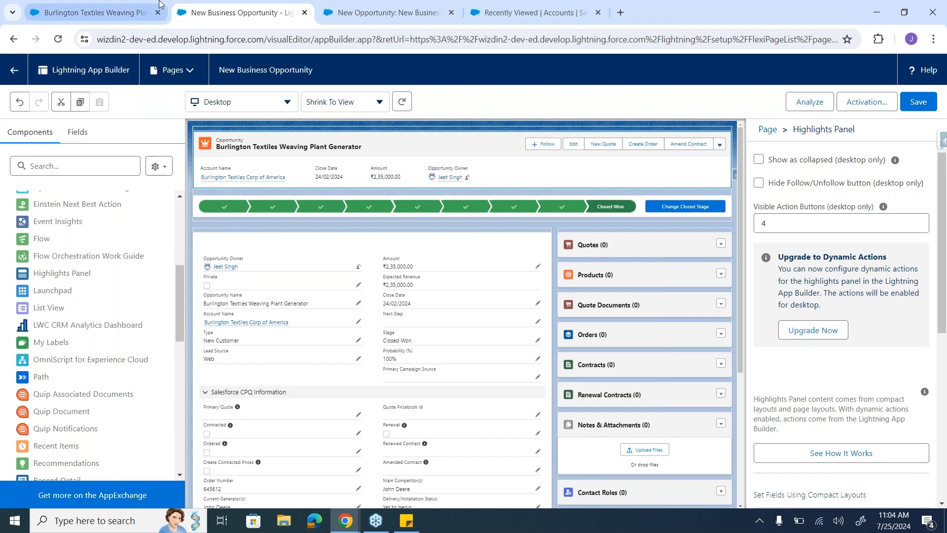
{"action": "left_click", "coordinate": [94, 12]}
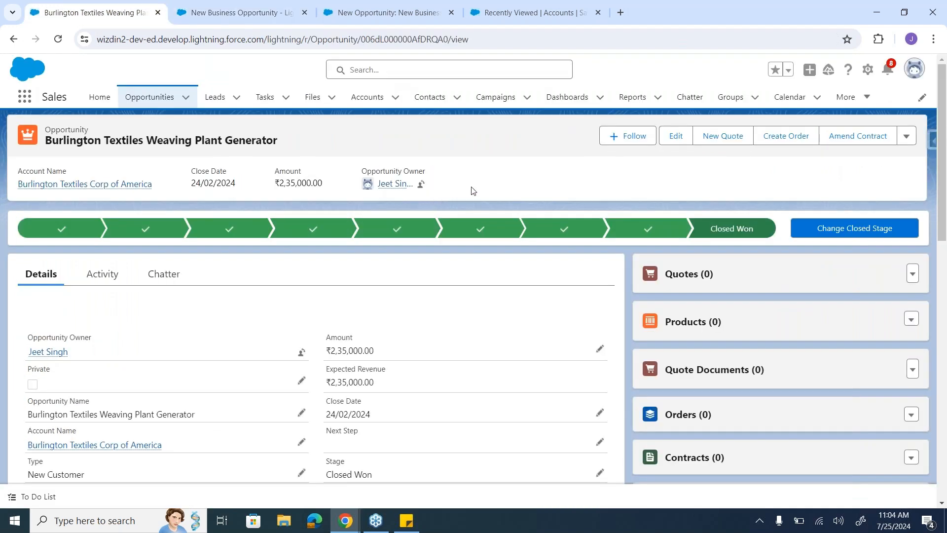
Step: Inspect the page that opens for editing from the opportunity record, return to the record, and dismiss the Enhanced Related Lists tip
{"action": "left_click", "coordinate": [867, 72]}
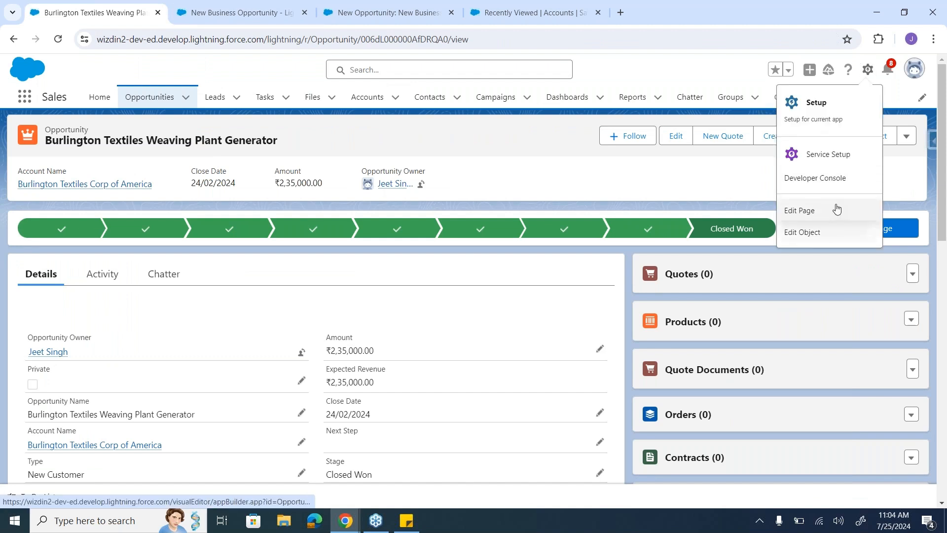
{"action": "left_click", "coordinate": [837, 209]}
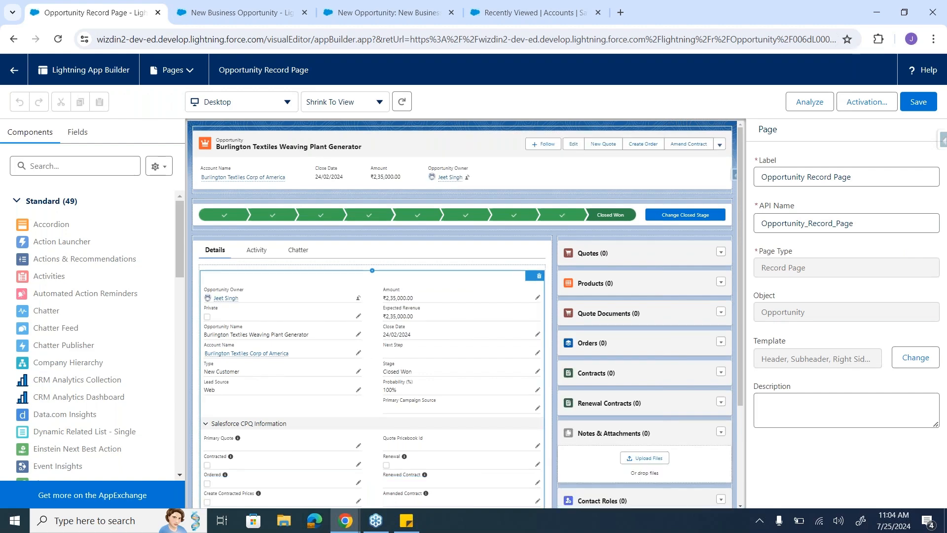
{"action": "left_click", "coordinate": [14, 40]}
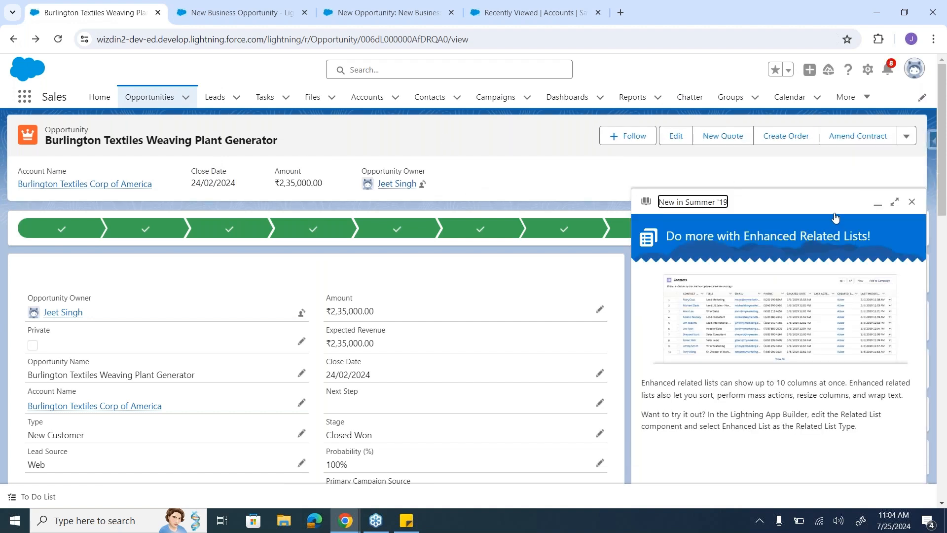
{"action": "left_click", "coordinate": [912, 203]}
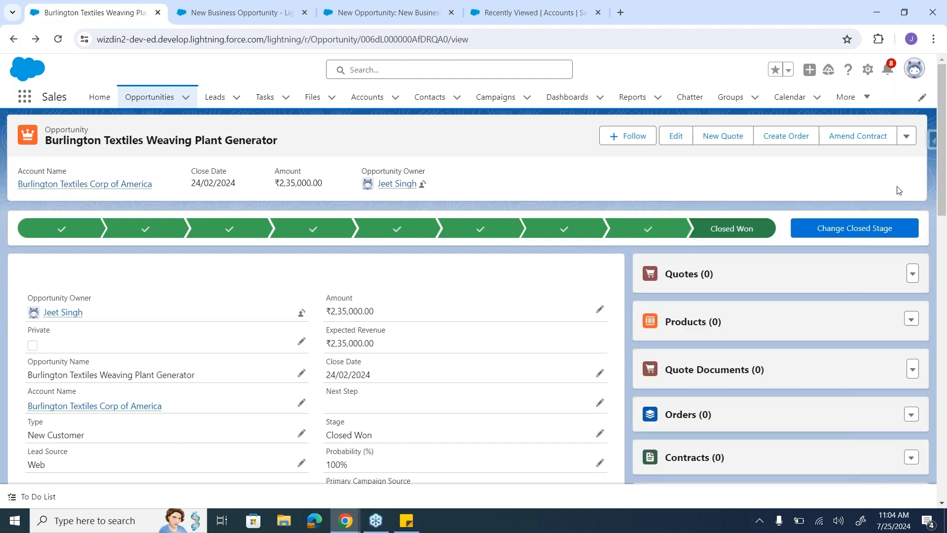